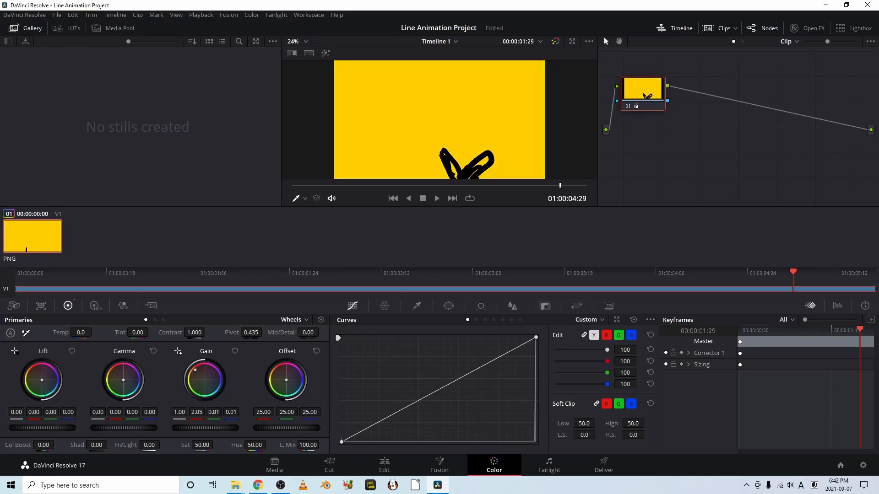
# Step: Shift the clip's Gain toward pink, with red 2.18, green 0.60 and blue 1.46, and preview the playback
pyautogui.moveTo(205, 369); pyautogui.dragTo(209, 369)
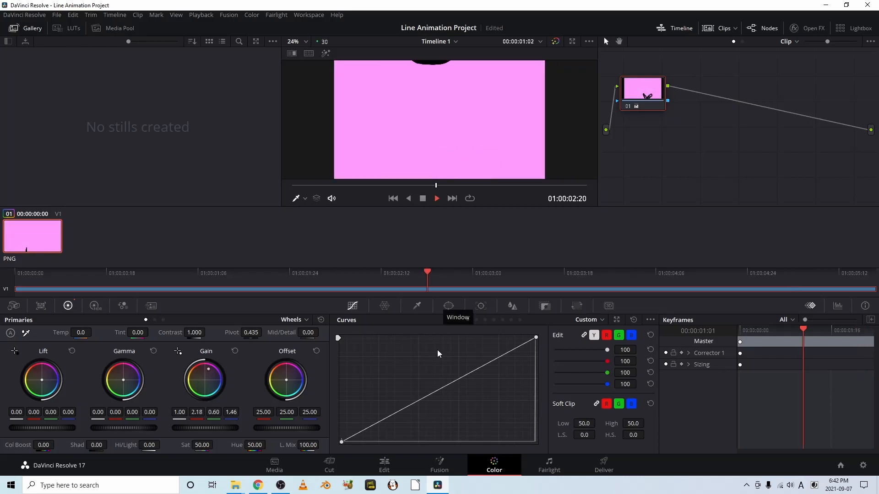
pyautogui.press('space')
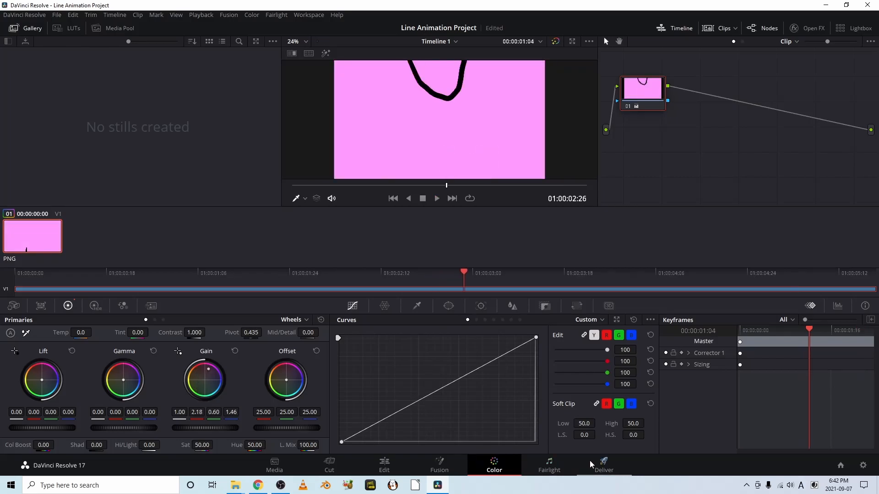
# Step: Render the timeline to the desktop as Purple Line Animation using the YouTube 1080p preset
pyautogui.click(603, 466)
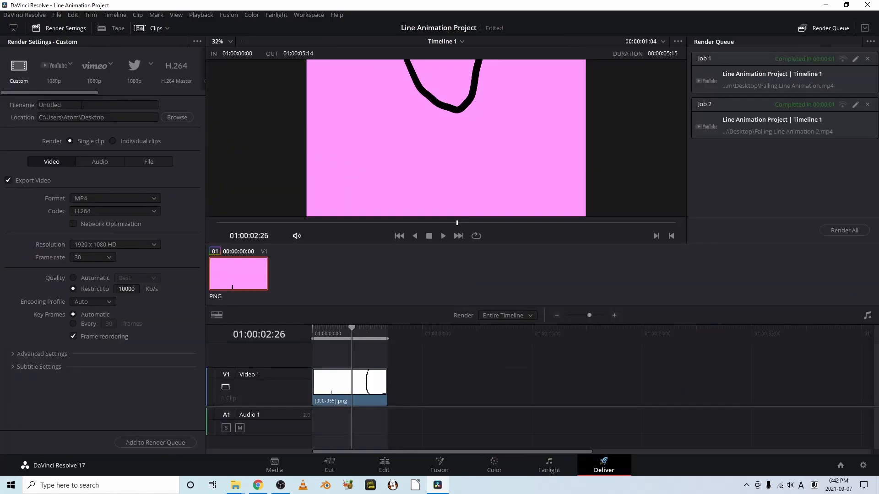
pyautogui.doubleClick(82, 105)
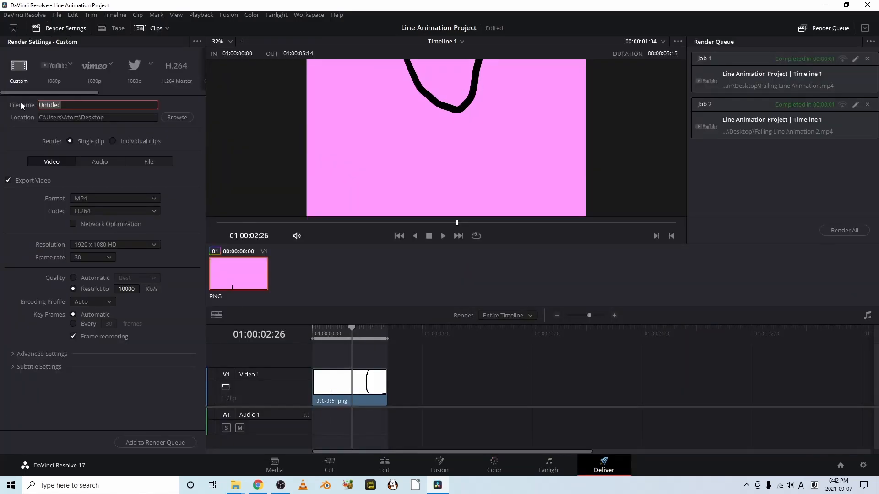
pyautogui.write('Pu')
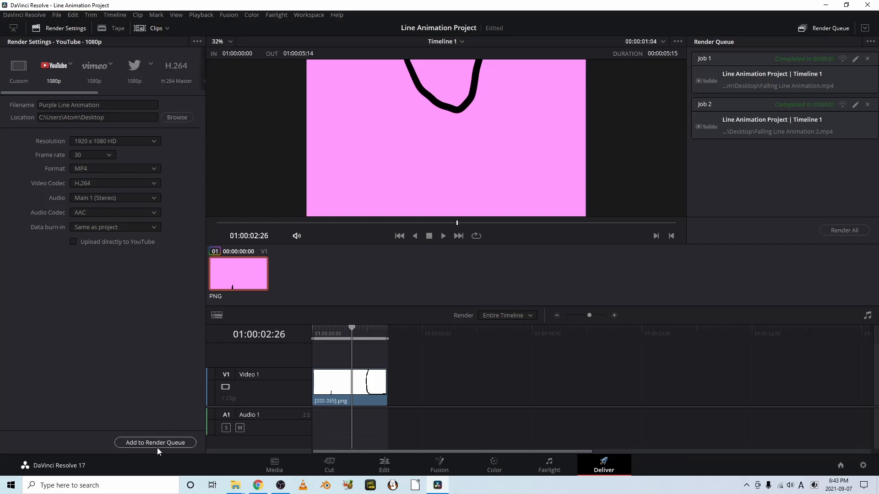
pyautogui.click(157, 448)
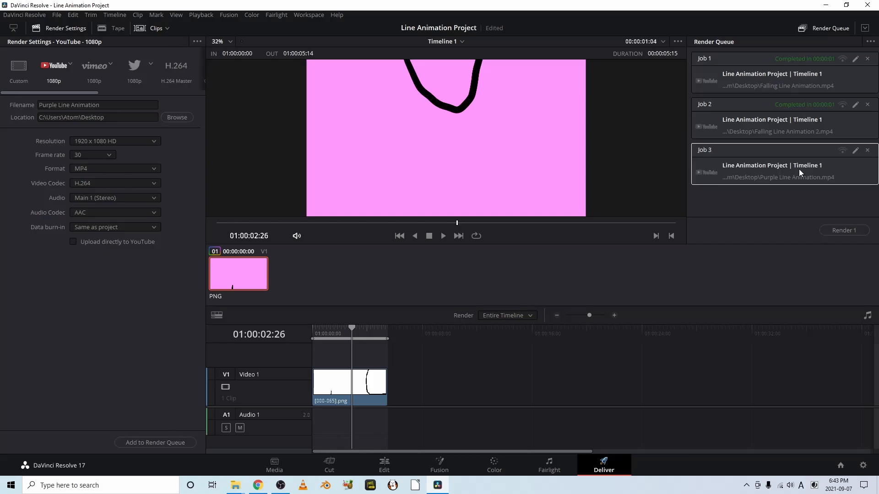
pyautogui.click(849, 231)
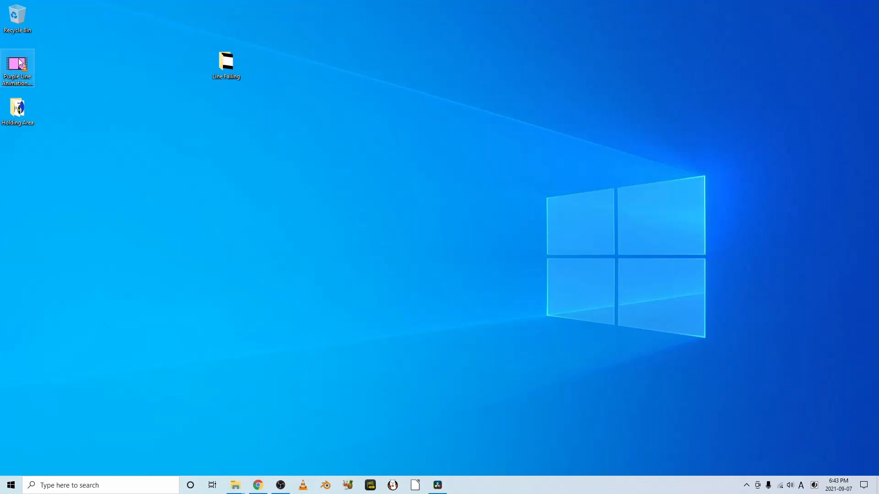
# Step: Play the rendered Purple Line Animation video from the desktop in VLC media player
pyautogui.doubleClick(20, 66)
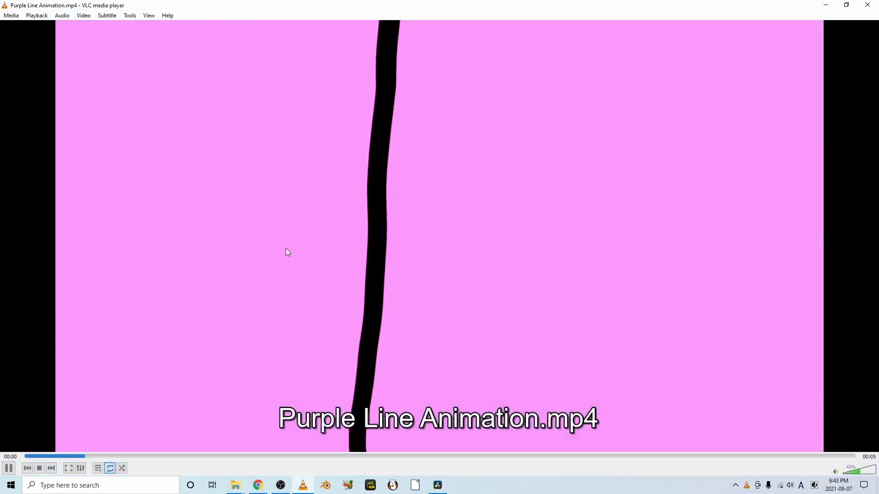
pyautogui.moveTo(443, 489)
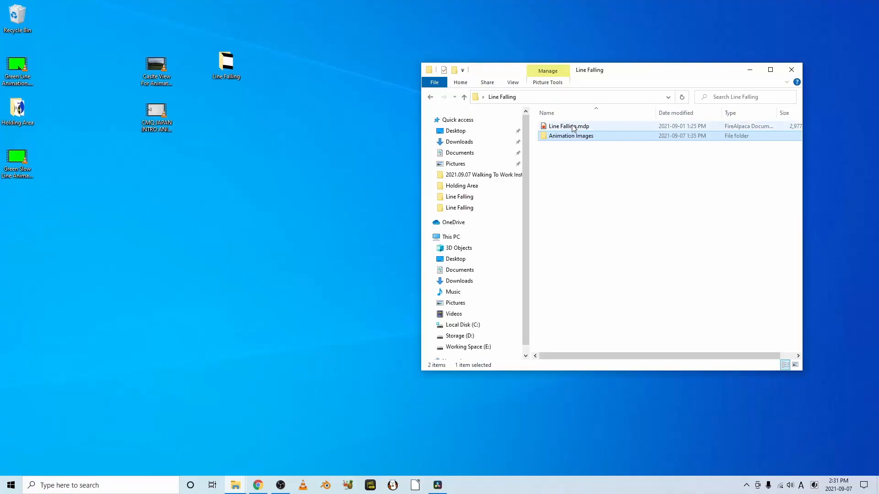
# Step: Open Line Falling.mdp in FireAlpaca and export its layers in animation mode into a new folder named Animation Images Transparent
pyautogui.doubleClick(573, 128)
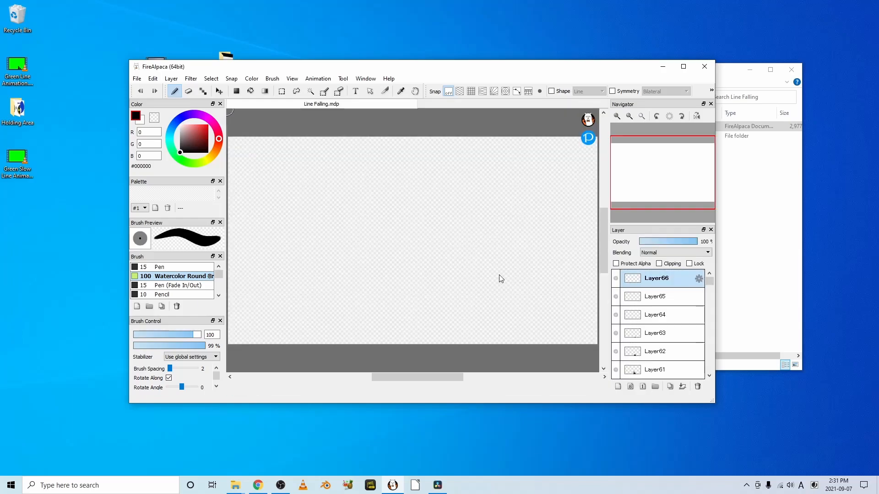
pyautogui.click(137, 78)
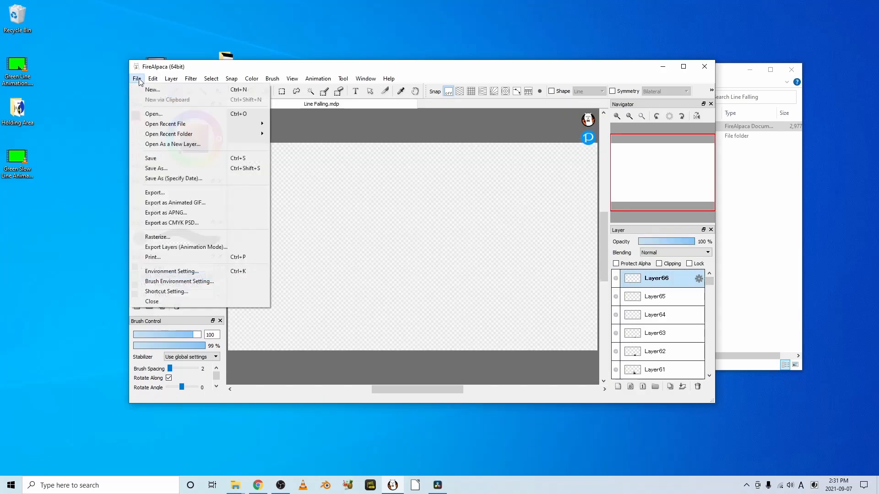
pyautogui.click(196, 247)
pyautogui.rightClick(274, 181)
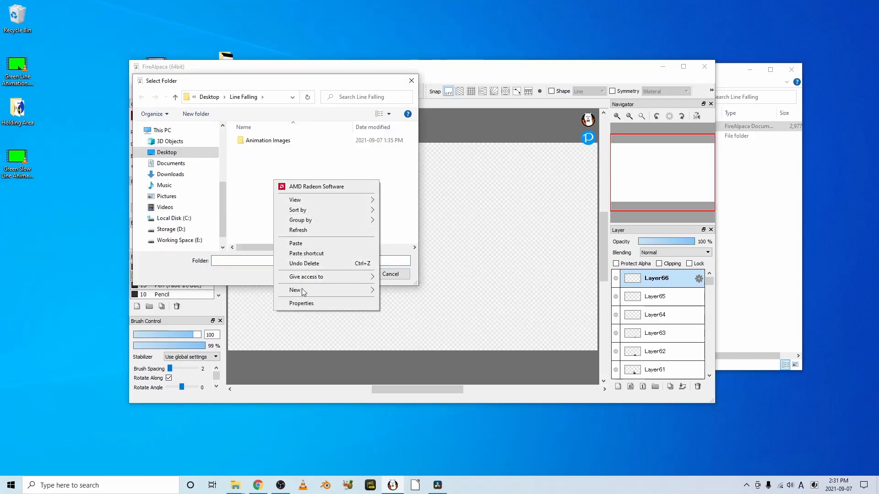
pyautogui.moveTo(302, 289)
pyautogui.click(392, 293)
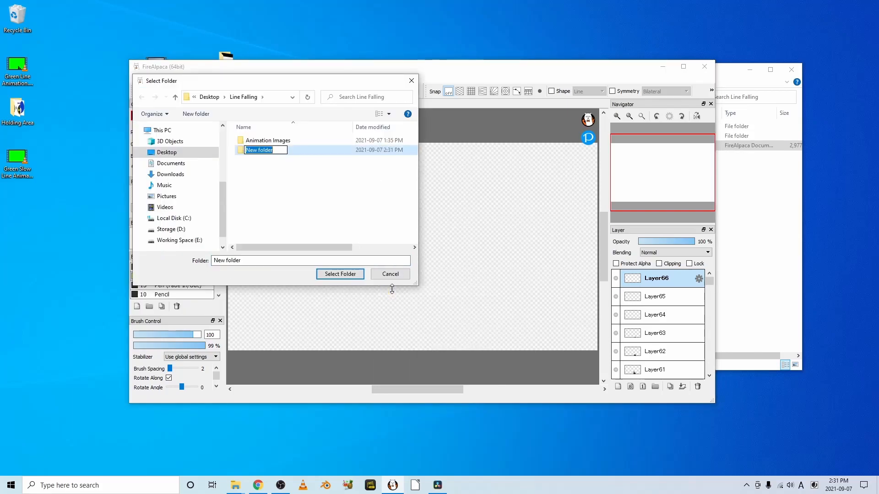
pyautogui.write('Animation Images Transparent')
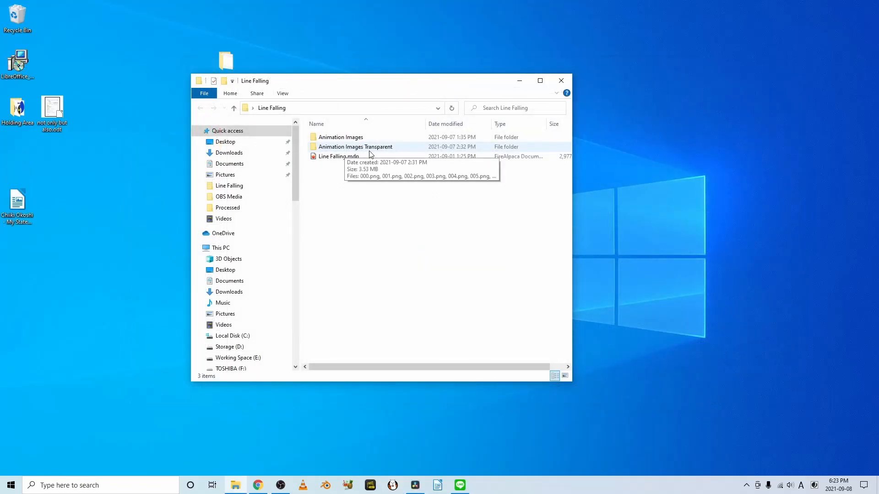
# Step: Look through the exported PNG frames in the Animation Images Transparent folder and return to its parent folder
pyautogui.doubleClick(378, 151)
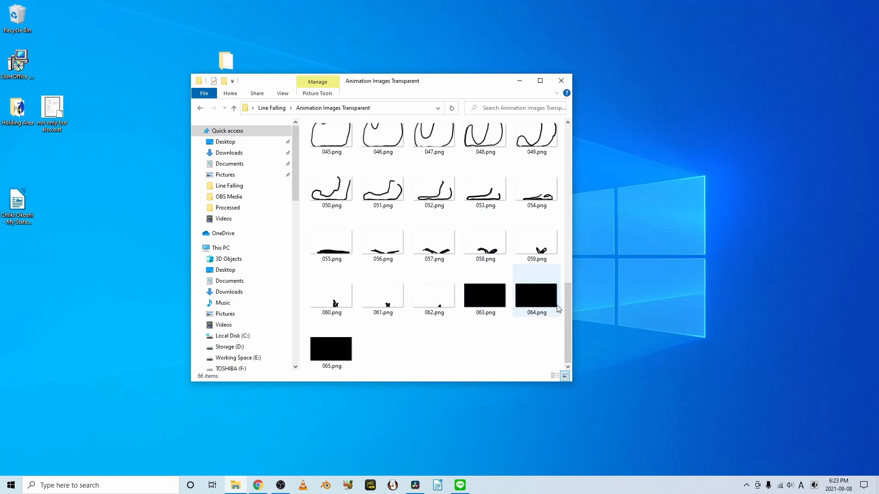
pyautogui.moveTo(567, 302); pyautogui.dragTo(608, 142)
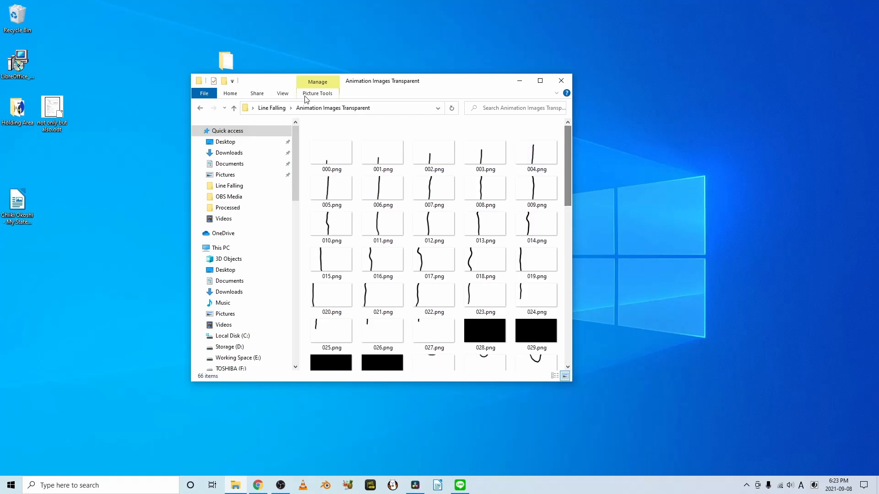
pyautogui.hotkey('alt', 'Up')
# Step: Switch to DaVinci Resolve's Media page and check the Animation Images Transparent folder in File Explorer
pyautogui.click(415, 485)
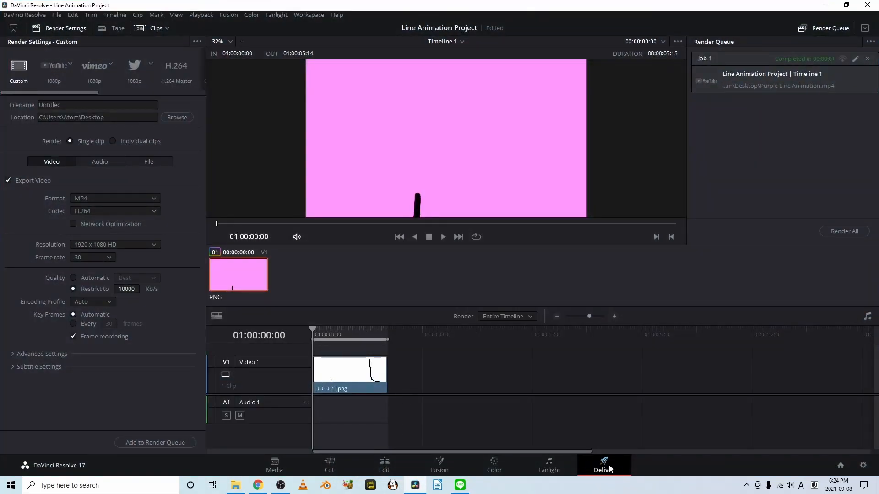
pyautogui.click(275, 465)
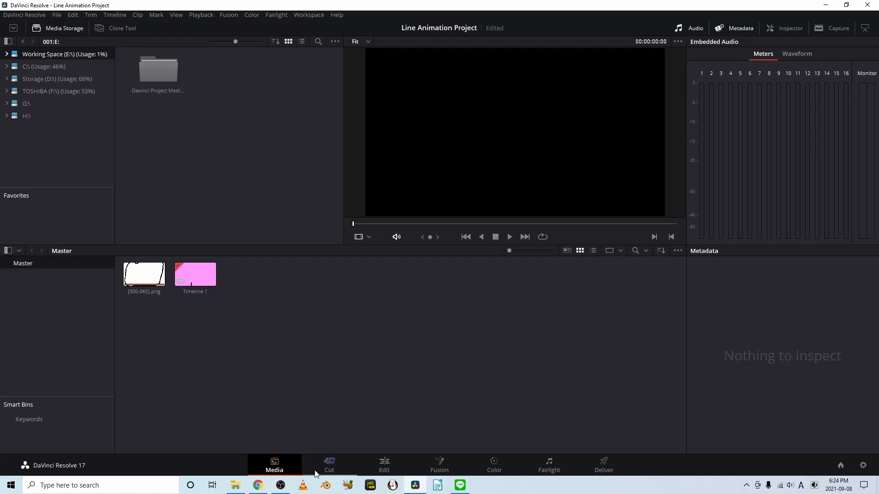
pyautogui.click(236, 485)
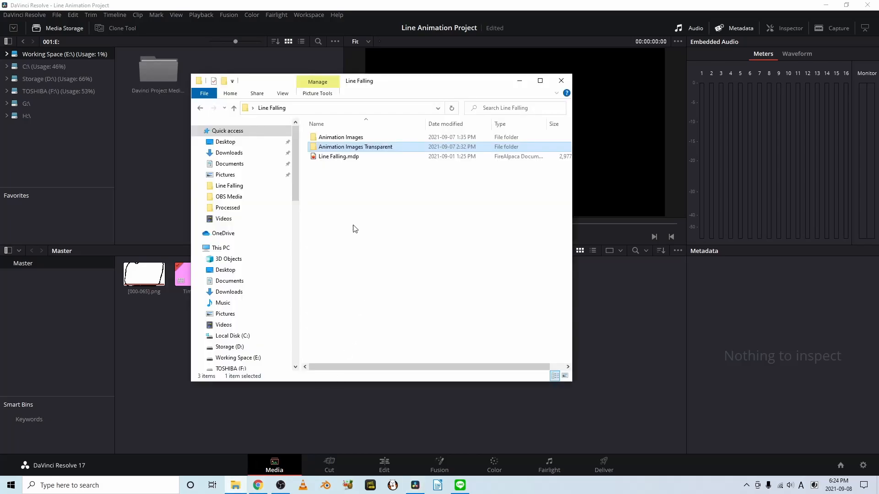
pyautogui.moveTo(362, 148); pyautogui.dragTo(323, 153)
pyautogui.click(513, 83)
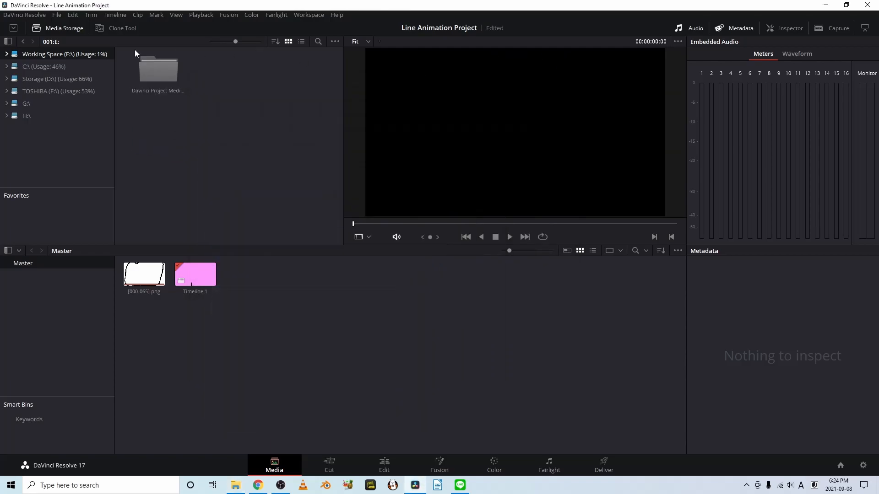
# Step: Browse the media storage on drive C to the Animation Images Transparent folder inside Line Falling on the desktop
pyautogui.doubleClick(39, 67)
pyautogui.scroll(-1, 229, 174)
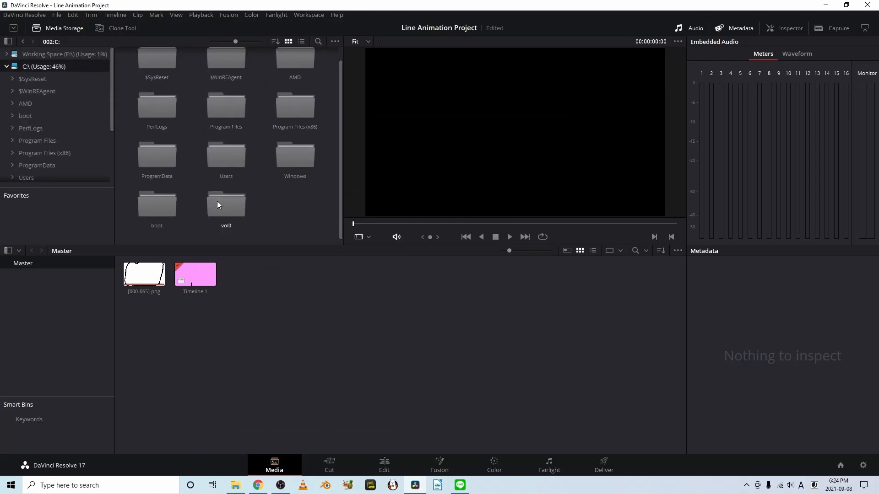
pyautogui.doubleClick(206, 218)
pyautogui.doubleClick(158, 69)
pyautogui.doubleClick(158, 128)
pyautogui.doubleClick(229, 71)
pyautogui.doubleClick(235, 81)
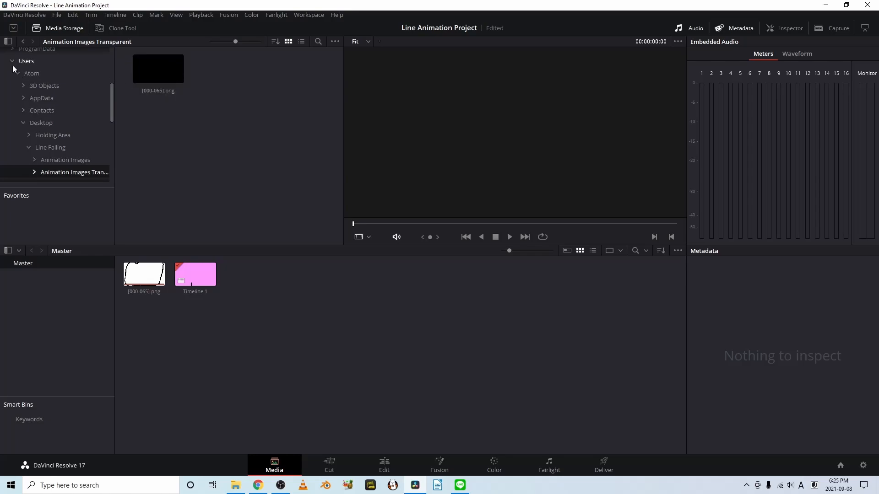
# Step: Import the transparent [000-065].png image sequence into the Master bin of the media pool
pyautogui.moveTo(540, 177); pyautogui.dragTo(251, 110)
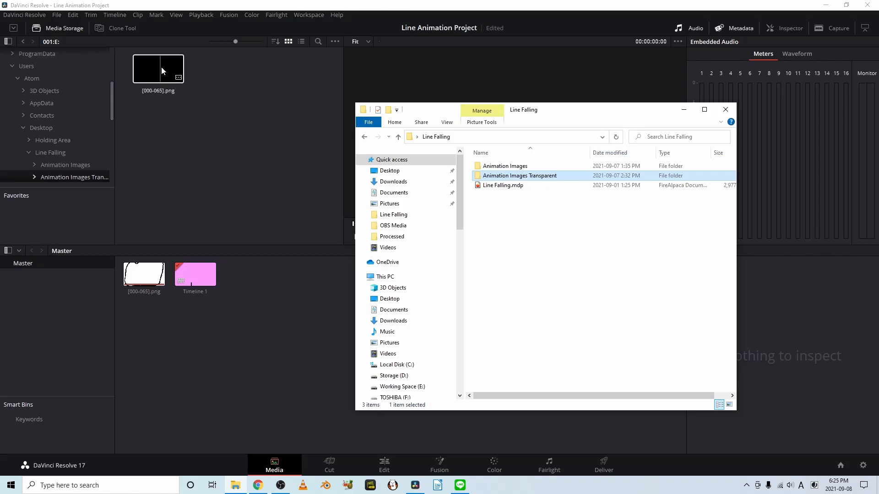
pyautogui.click(144, 70)
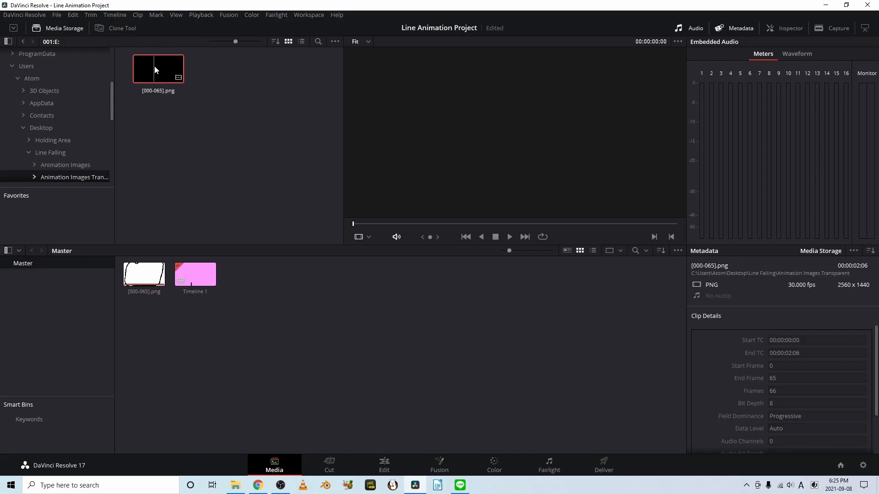
pyautogui.moveTo(155, 66); pyautogui.dragTo(274, 291)
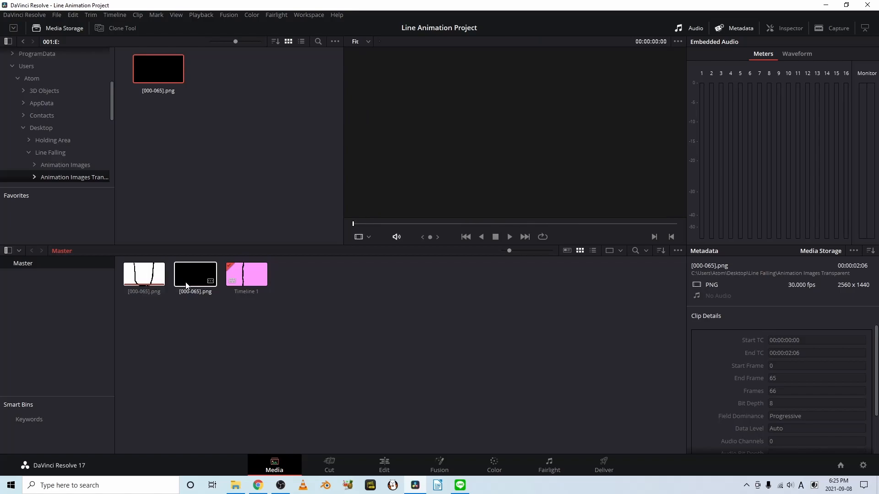
# Step: On the Edit page, replace the existing Video 1 clip with the transparent [000-065].png sequence at the timeline's start
pyautogui.click(390, 468)
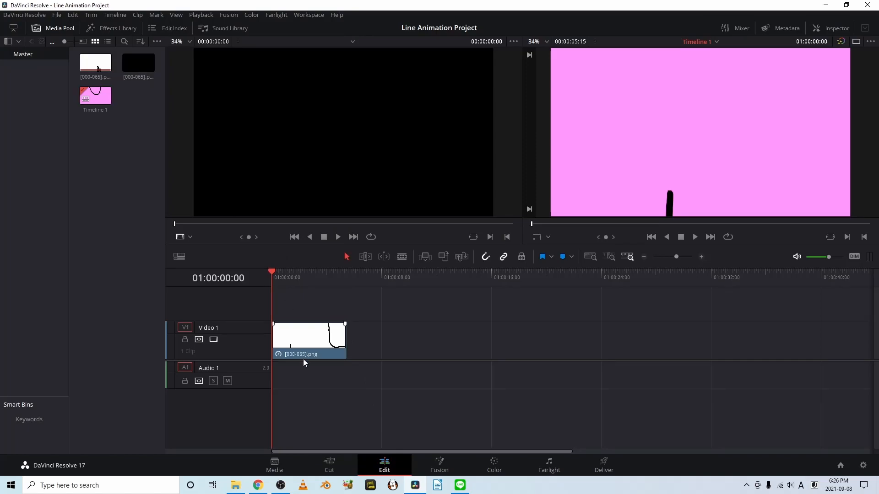
pyautogui.click(297, 346)
pyautogui.press('Delete')
pyautogui.click(139, 62)
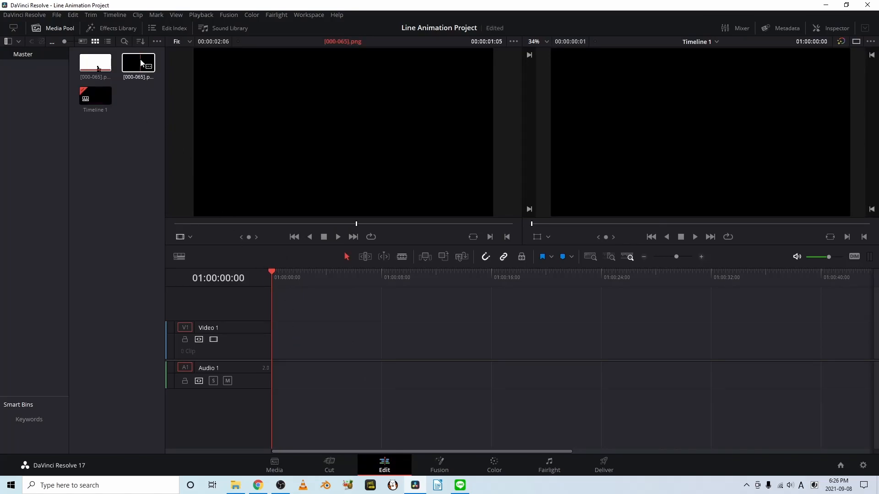
pyautogui.moveTo(138, 63); pyautogui.dragTo(276, 353)
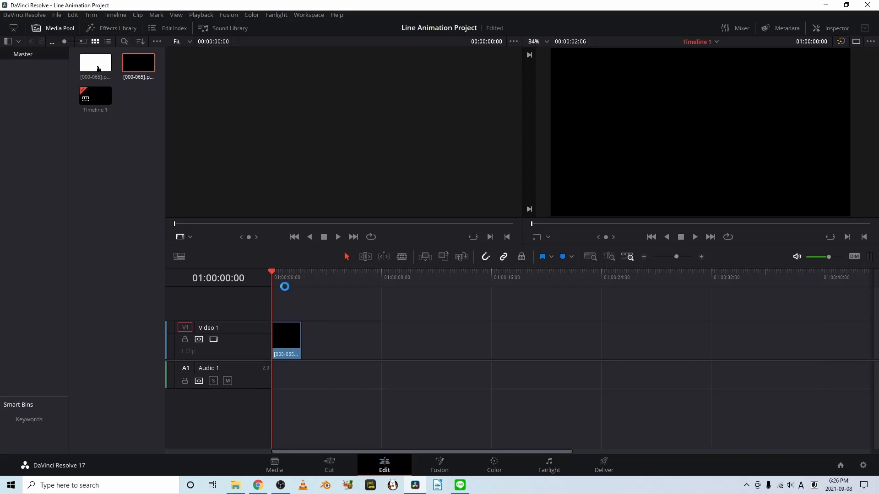
# Step: Preview the transparent line sequence and move its clip up to a new Video 2 track
pyautogui.press('space')
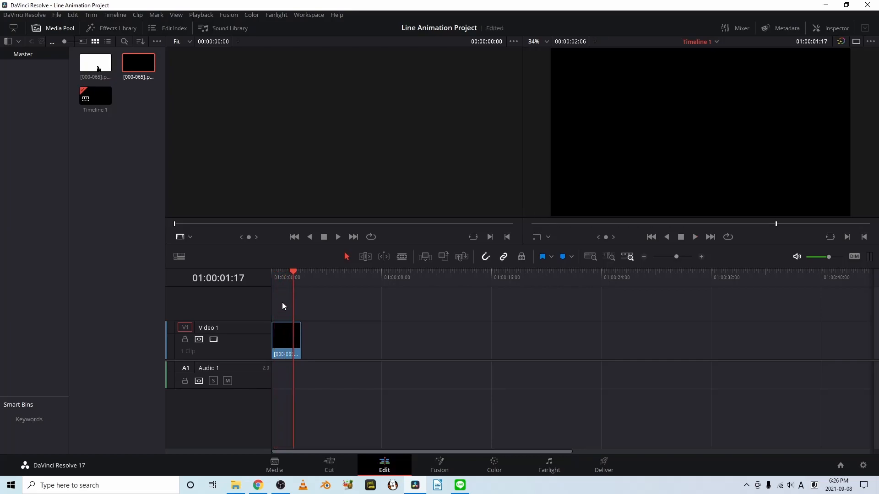
pyautogui.moveTo(281, 336); pyautogui.dragTo(279, 313)
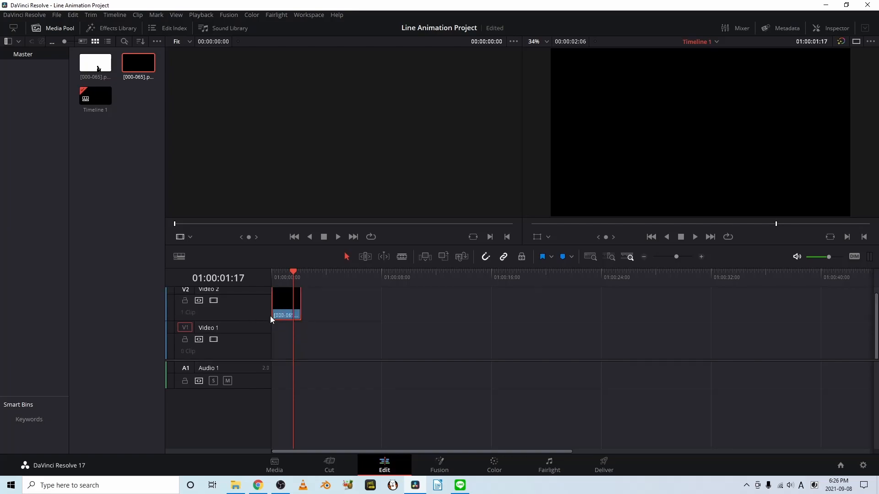
pyautogui.click(282, 337)
# Step: Place the Paper generator on Video 1 under the line animation at the timeline's start and check the composite
pyautogui.click(53, 28)
pyautogui.click(120, 28)
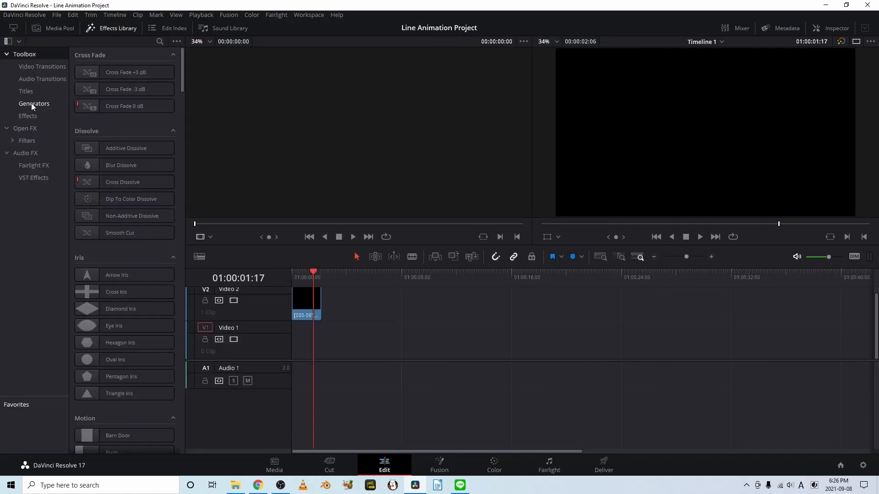
pyautogui.click(32, 103)
pyautogui.moveTo(101, 334)
pyautogui.mouseDown()
pyautogui.moveTo(235, 333)
pyautogui.moveTo(316, 353)
pyautogui.moveTo(302, 349)
pyautogui.mouseUp()
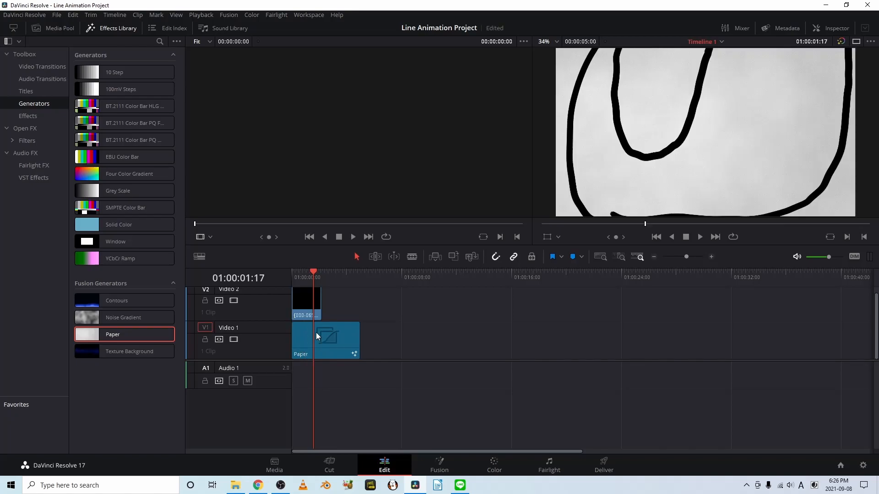
pyautogui.click(312, 270)
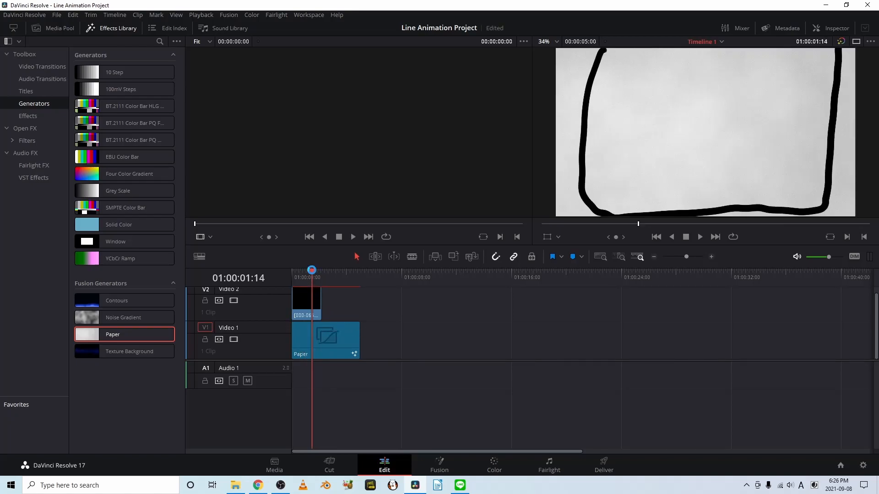
# Step: Trim the Paper clip to end with the line animation and return the playhead to the start of the timeline
pyautogui.moveTo(359, 342); pyautogui.dragTo(321, 342)
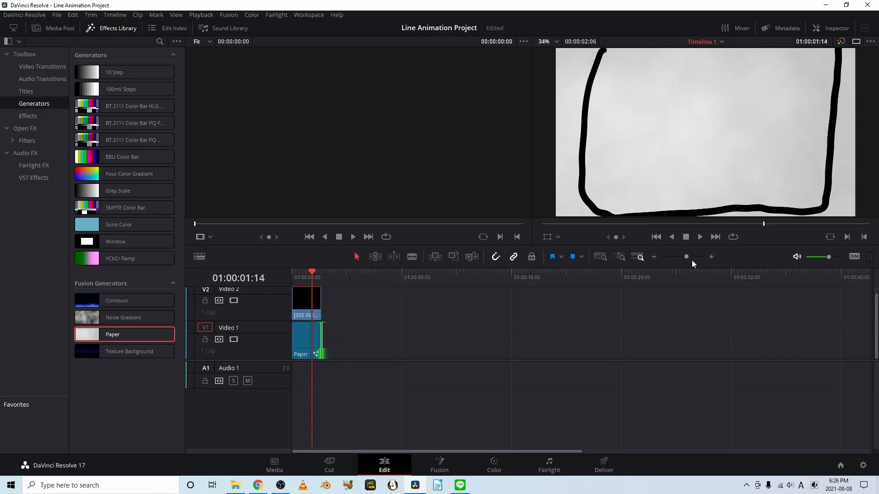
pyautogui.click(708, 257)
pyautogui.click(708, 257)
pyautogui.click(709, 258)
pyautogui.click(708, 258)
pyautogui.moveTo(582, 270); pyautogui.dragTo(277, 279)
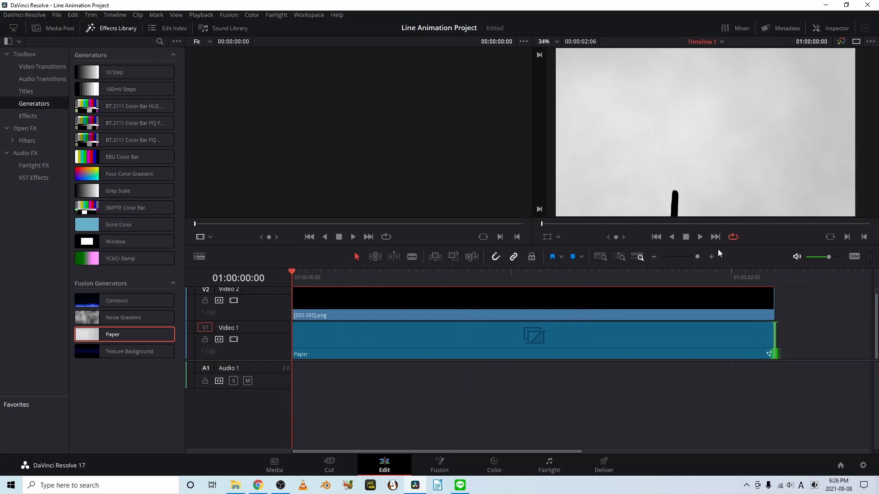
# Step: Preview the line animation over the Paper background and open the Paper clip's generator settings
pyautogui.press('space')
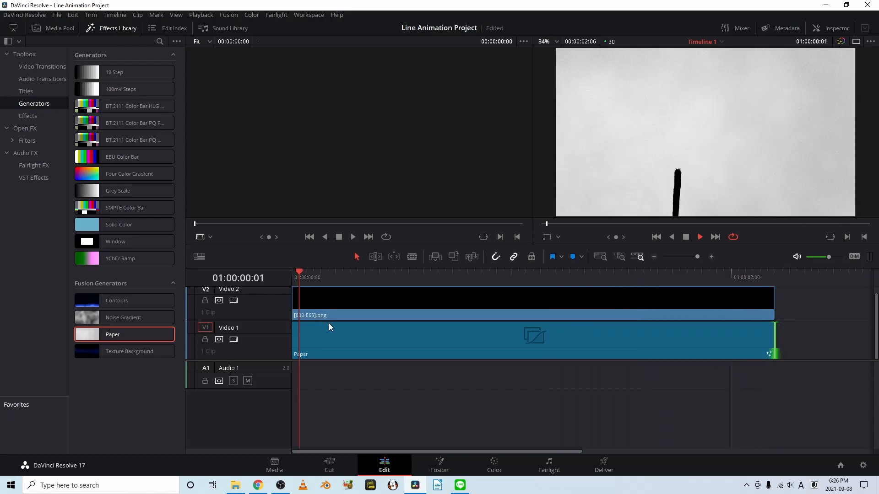
pyautogui.press('space')
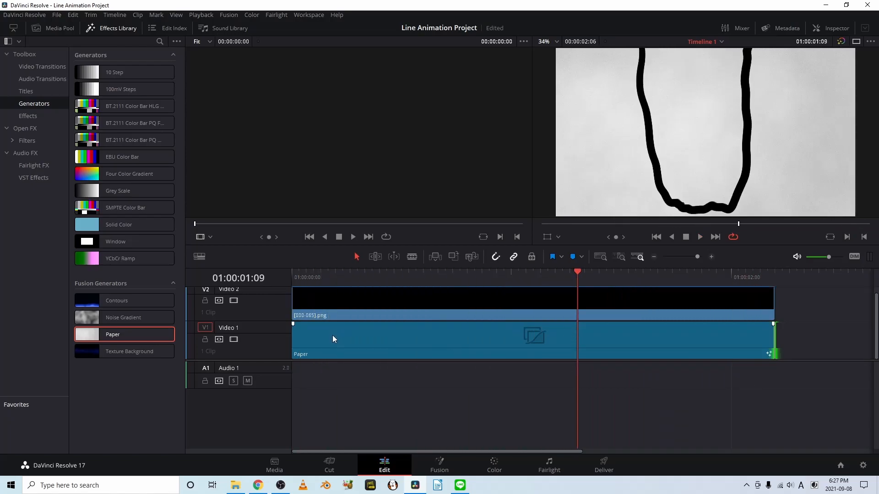
pyautogui.click(332, 337)
pyautogui.rightClick(333, 337)
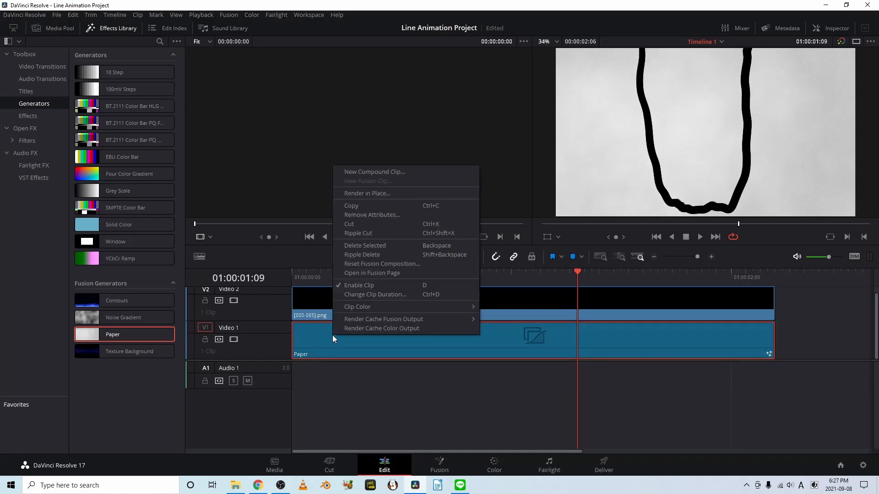
pyautogui.click(333, 343)
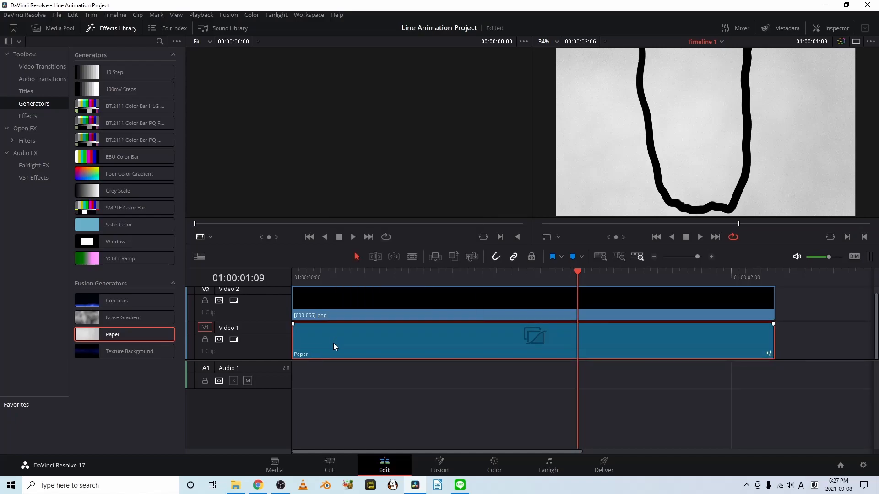
pyautogui.doubleClick(333, 346)
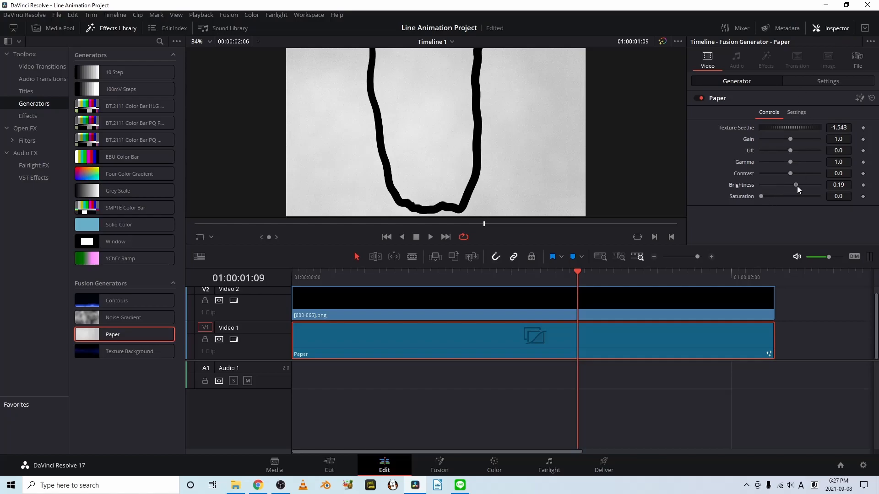
# Step: Try the Paper background's brightness at 1.0, then at about -0.47, and play the composite
pyautogui.moveTo(797, 185); pyautogui.dragTo(823, 178)
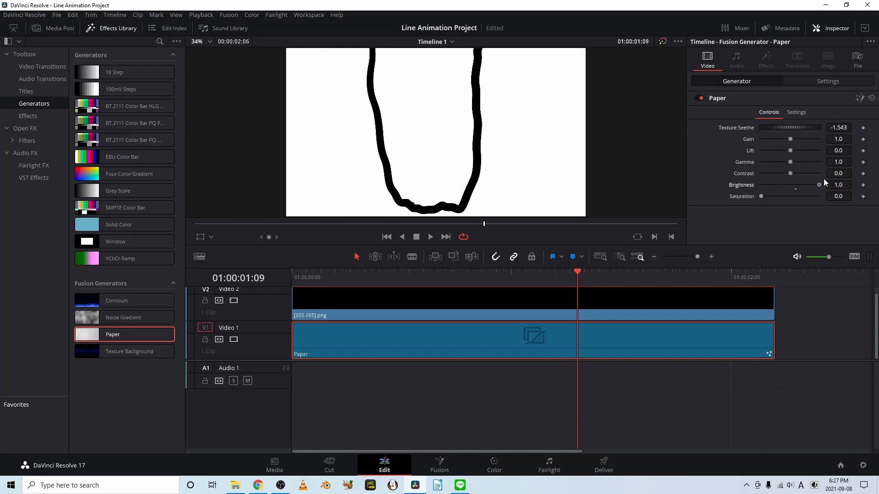
pyautogui.moveTo(820, 180)
pyautogui.mouseDown()
pyautogui.moveTo(766, 187)
pyautogui.moveTo(777, 186)
pyautogui.mouseUp()
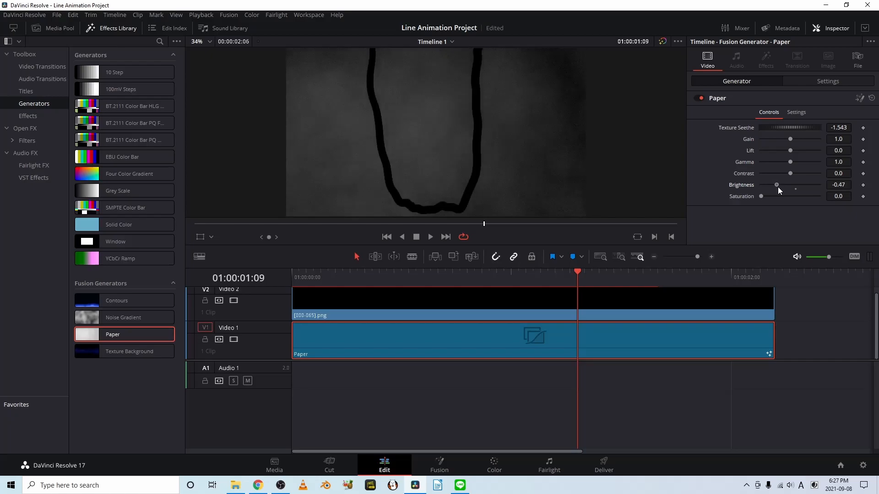
pyautogui.press('space')
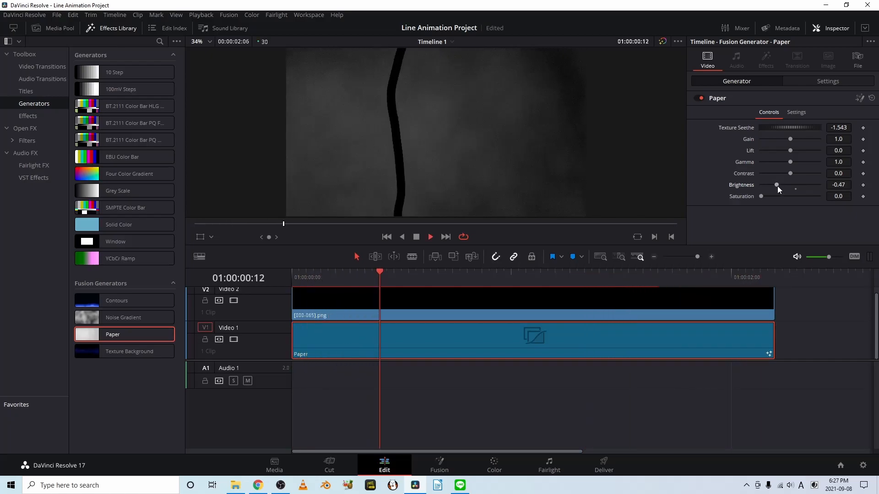
# Step: Set the Paper background's brightness to 0.17, saturation to 5.0, contrast to 0.86 and gamma to 0.78, and preview the composite
pyautogui.moveTo(777, 186); pyautogui.dragTo(834, 195)
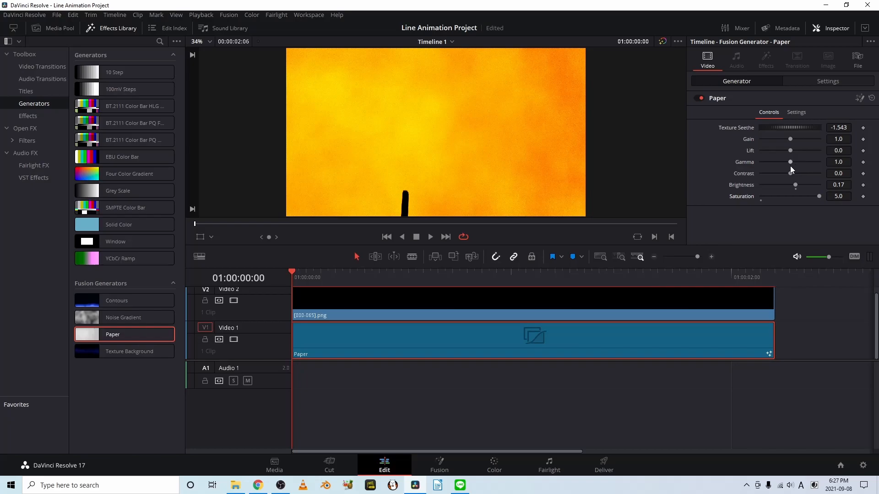
pyautogui.moveTo(792, 173); pyautogui.dragTo(811, 186)
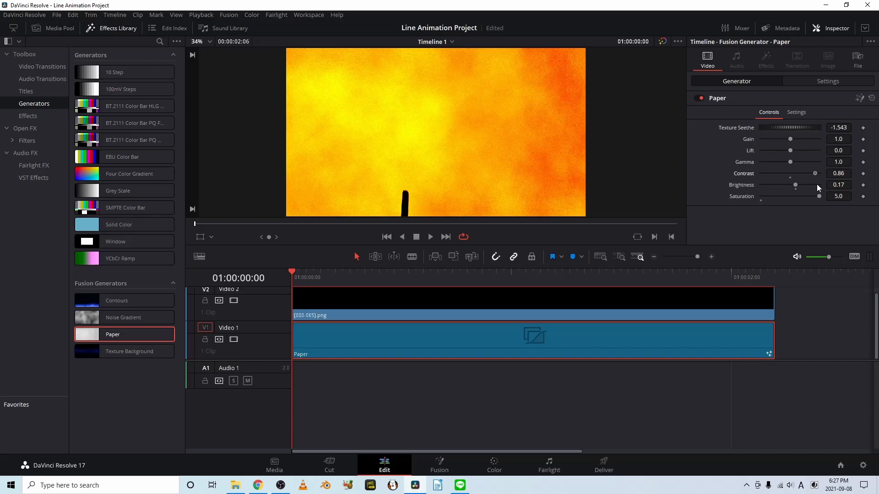
pyautogui.moveTo(790, 163)
pyautogui.mouseDown()
pyautogui.moveTo(804, 162)
pyautogui.moveTo(778, 161)
pyautogui.moveTo(815, 161)
pyautogui.moveTo(784, 164)
pyautogui.mouseUp()
pyautogui.press('space')
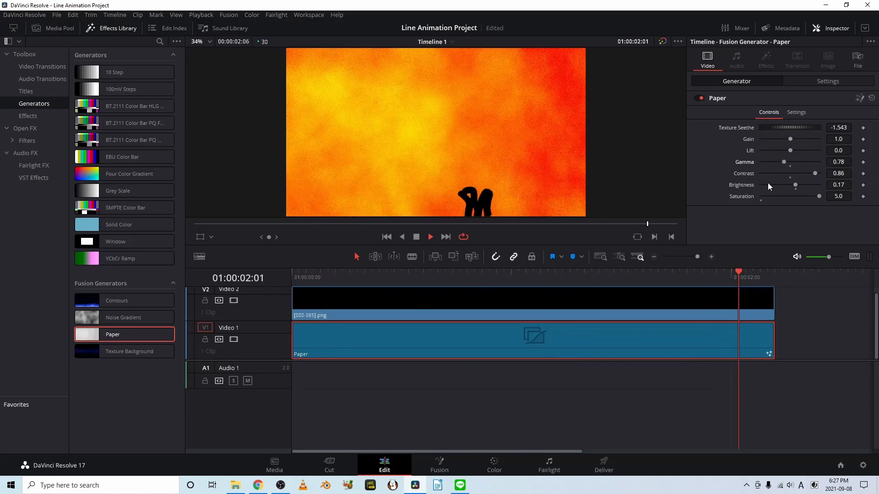
pyautogui.press('space')
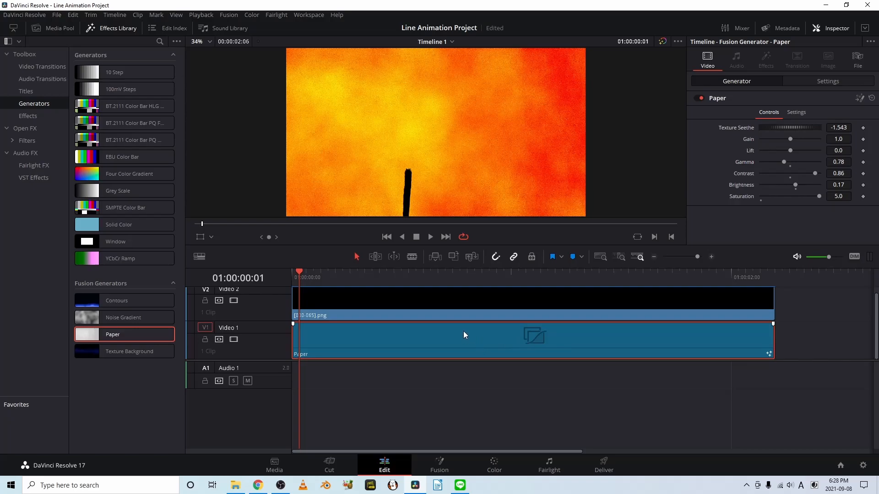
# Step: Replace the Paper clip on Video 1 with a Solid Color generator trimmed to the line animation's end, and play it briefly
pyautogui.press('Delete')
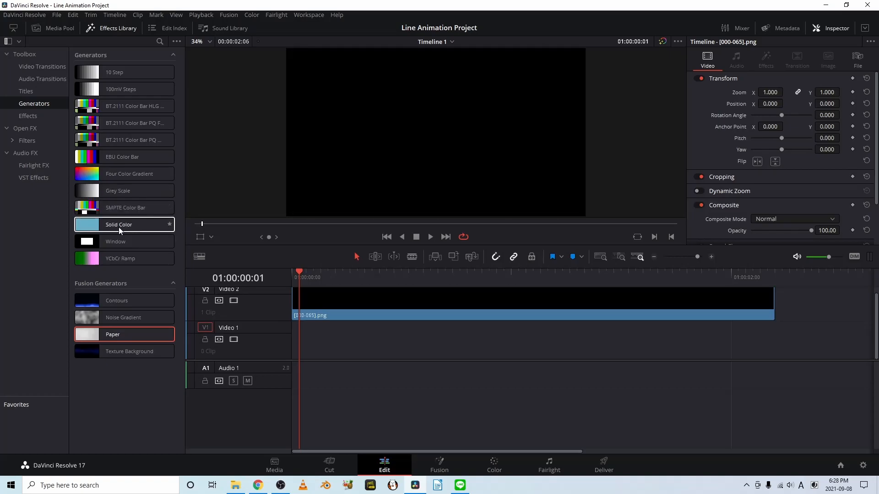
pyautogui.moveTo(119, 225); pyautogui.dragTo(289, 347)
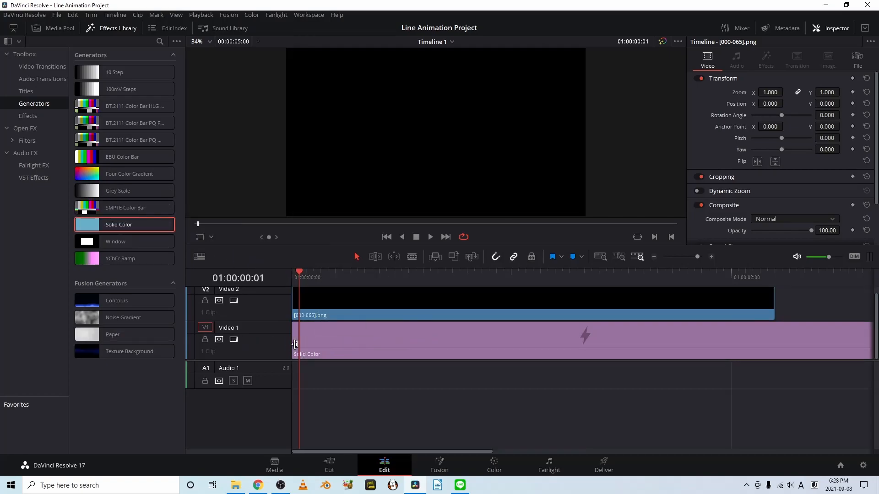
pyautogui.click(652, 256)
pyautogui.moveTo(841, 333); pyautogui.dragTo(534, 332)
pyautogui.press('space')
pyautogui.press('space')
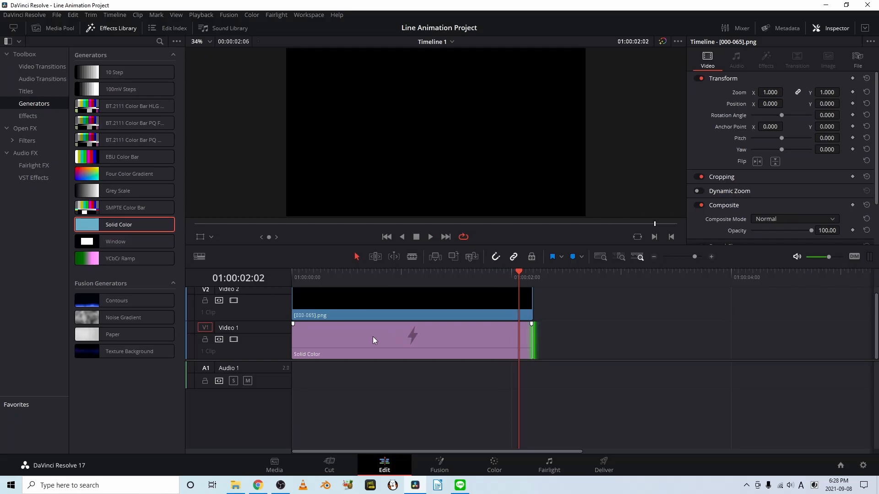
# Step: Try several colors for the Solid Color clip, settle on mint green #a9ffe7, and preview the line animation over it
pyautogui.click(373, 340)
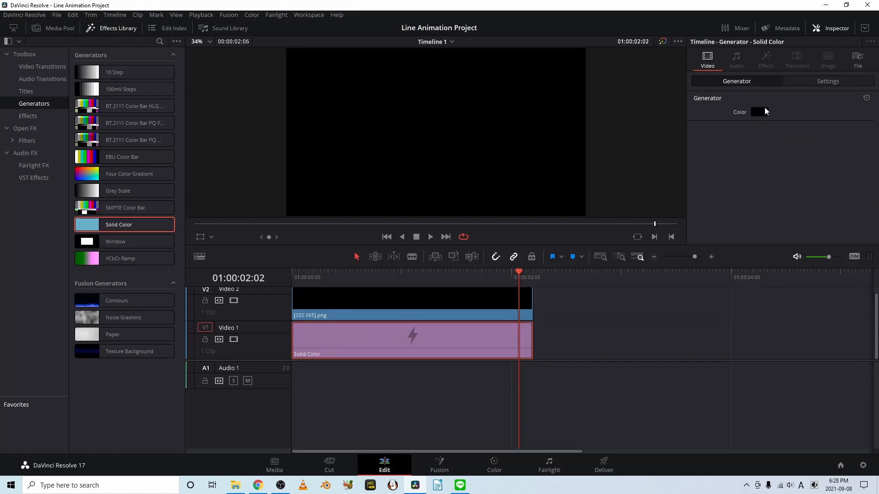
pyautogui.click(762, 112)
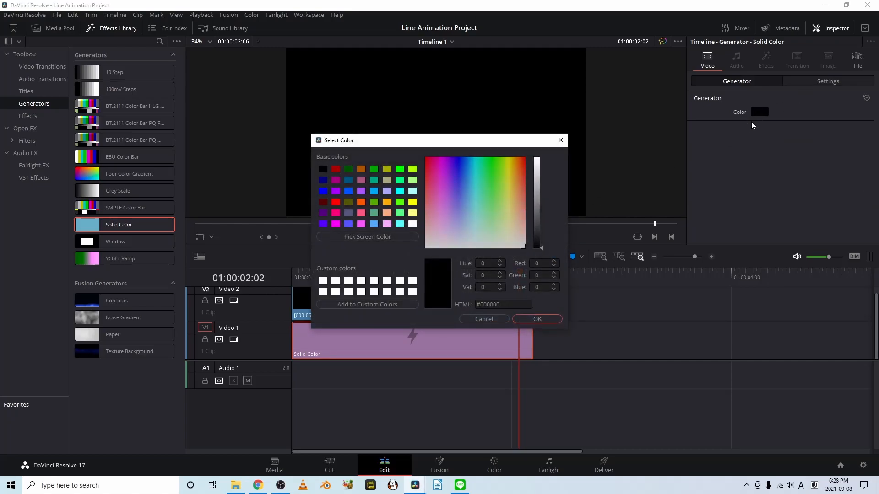
pyautogui.click(412, 170)
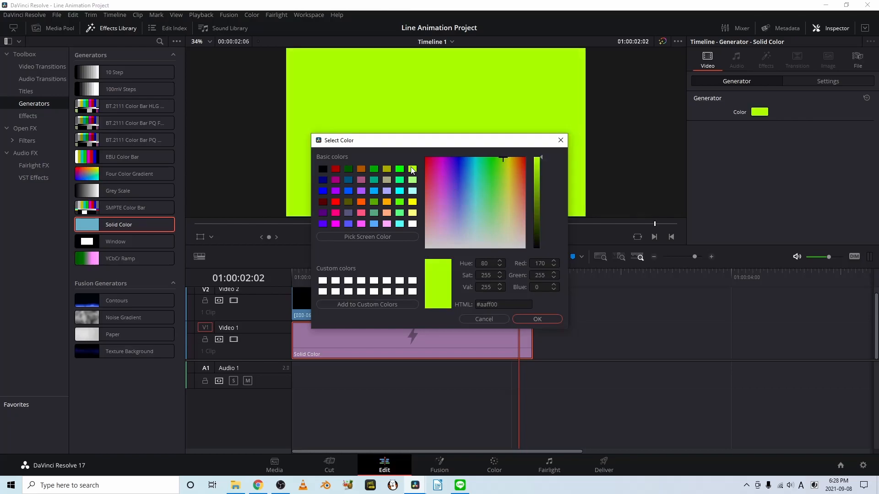
pyautogui.click(385, 193)
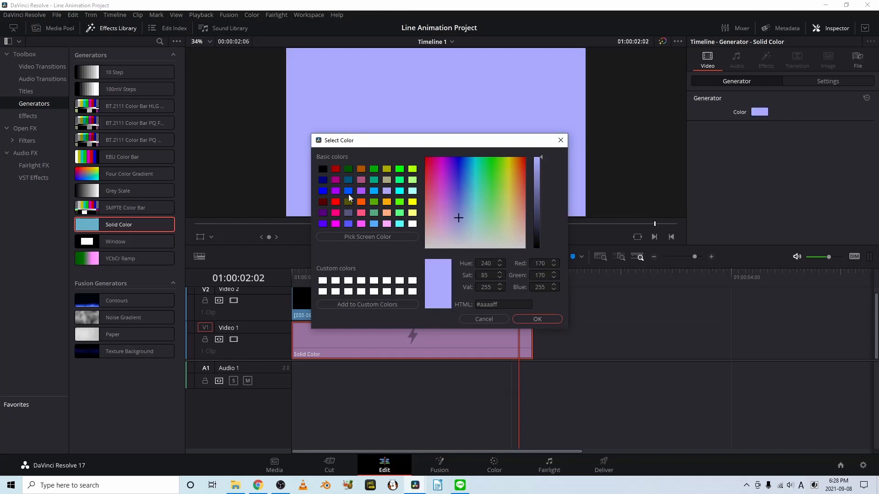
pyautogui.click(344, 196)
pyautogui.click(360, 211)
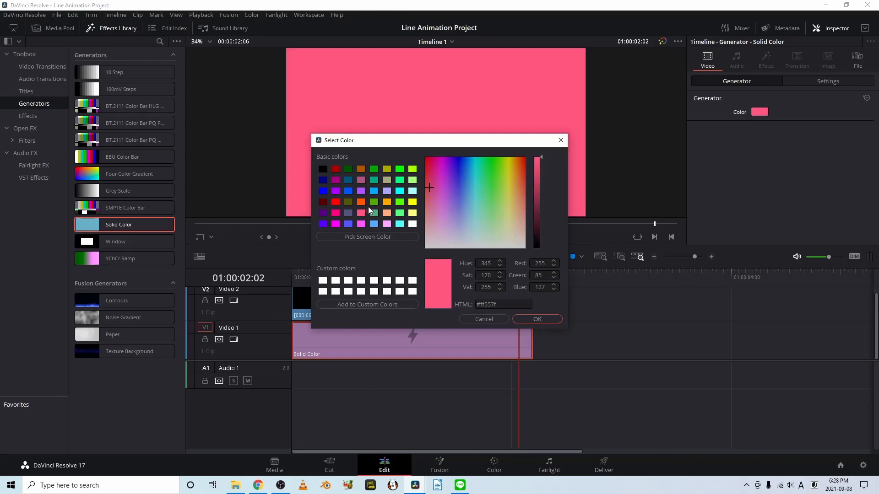
pyautogui.moveTo(429, 188); pyautogui.dragTo(481, 218)
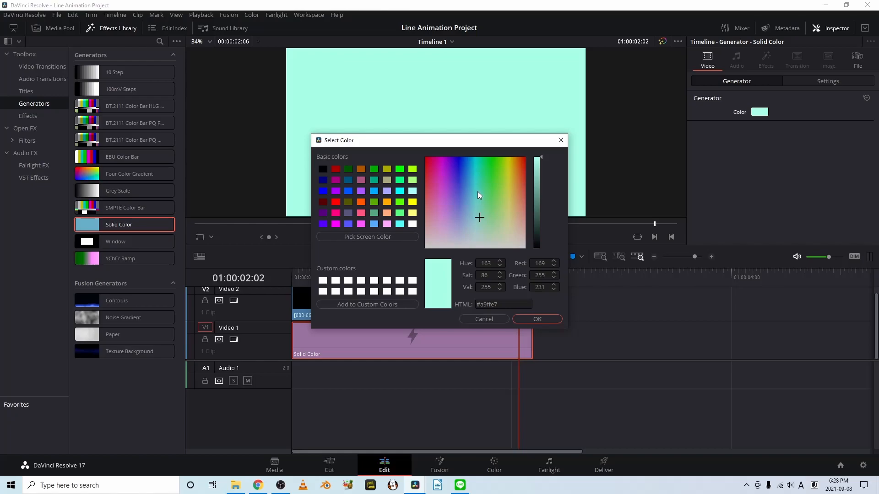
pyautogui.click(545, 316)
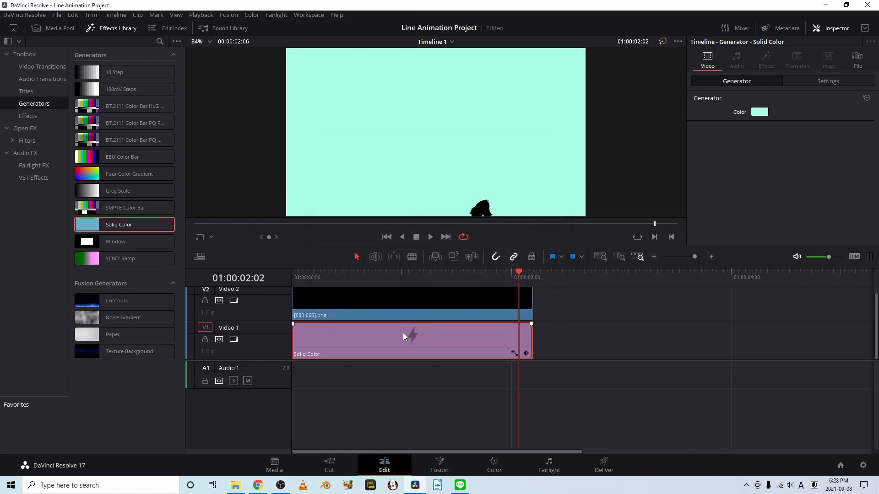
pyautogui.press('space')
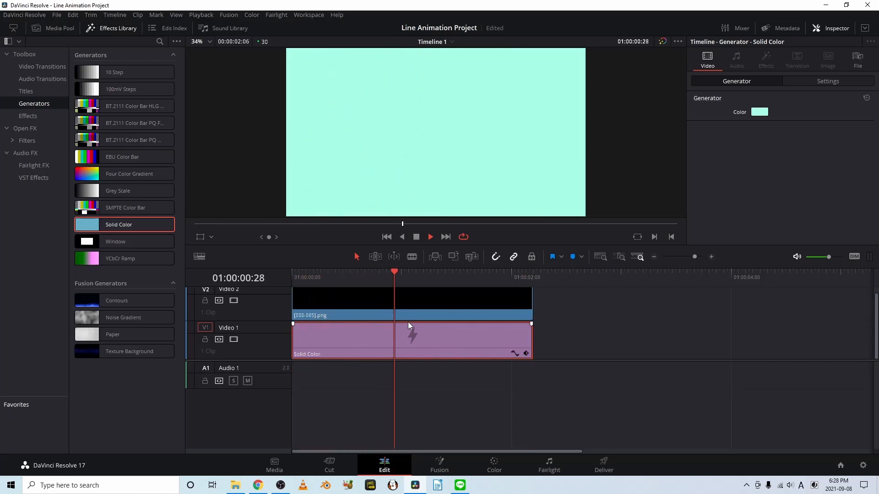
pyautogui.press('space')
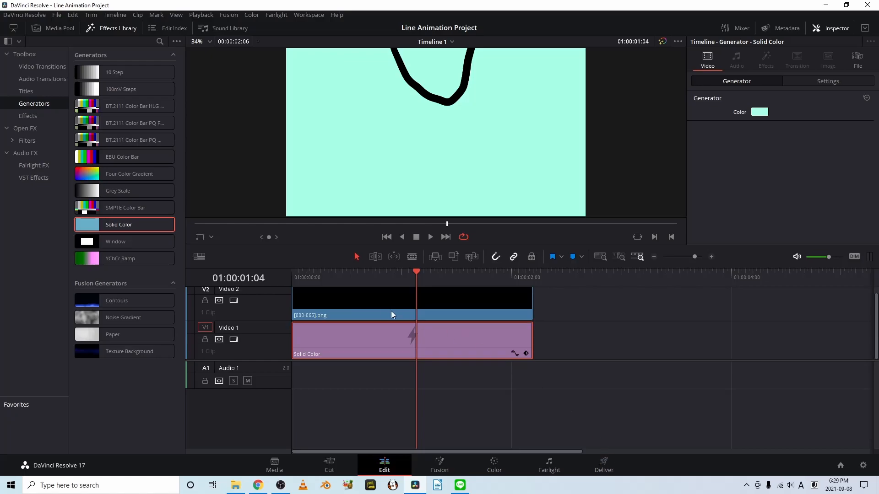
# Step: Replace the Solid Color clip with a Noise Gradient generator trimmed to the line animation's end, and preview the composite
pyautogui.click(124, 318)
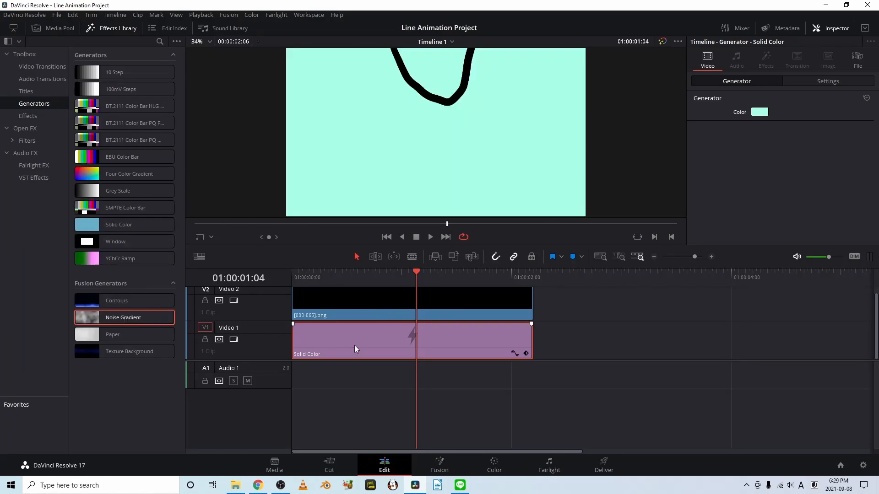
pyautogui.press('Delete')
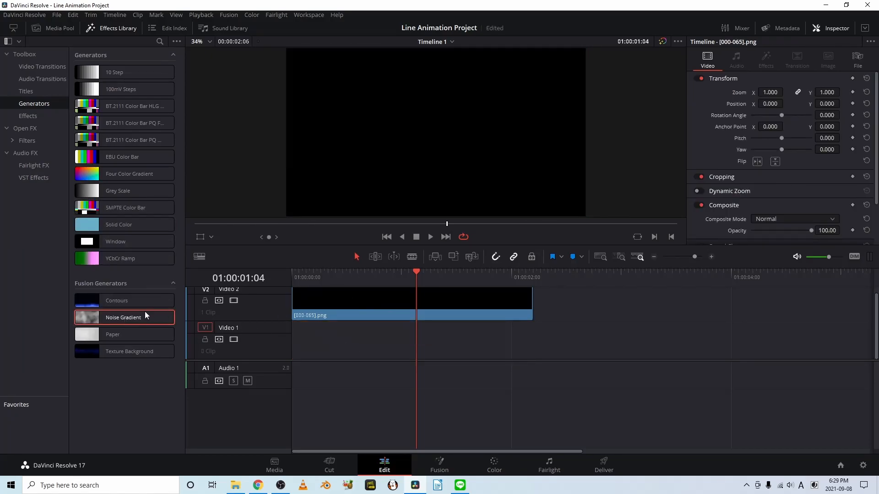
pyautogui.moveTo(138, 314); pyautogui.dragTo(285, 348)
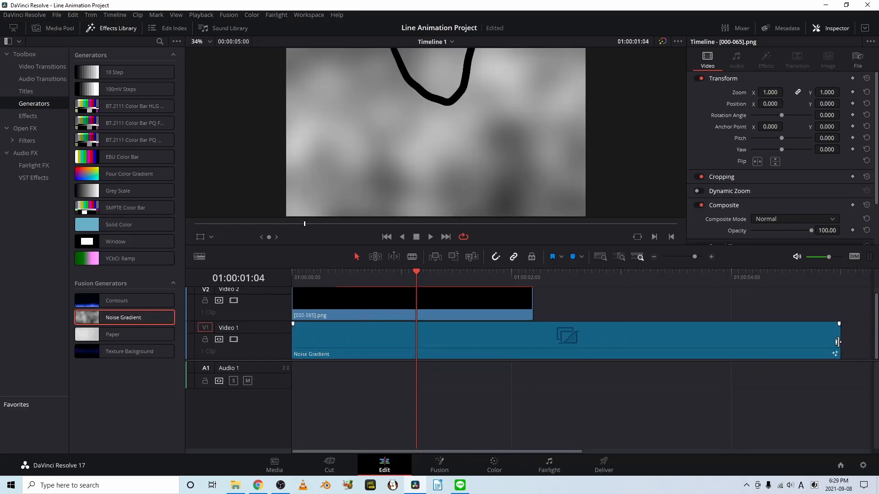
pyautogui.moveTo(842, 344); pyautogui.dragTo(532, 313)
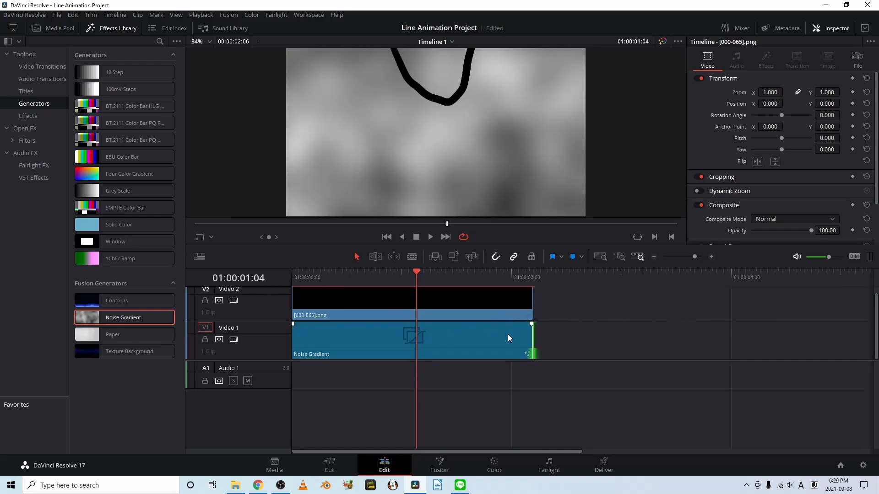
pyautogui.press('space')
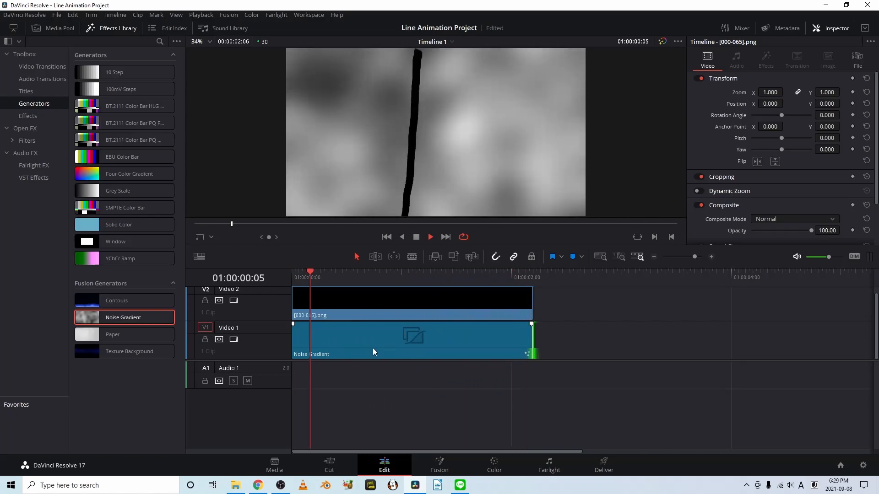
pyautogui.press('space')
# Step: Replace the Noise Gradient on Video 1 with Caslte View For Animation.mp4 from the 2021.09.07 CMQ Japan Castle Intro folder, and play the composite
pyautogui.click(344, 339)
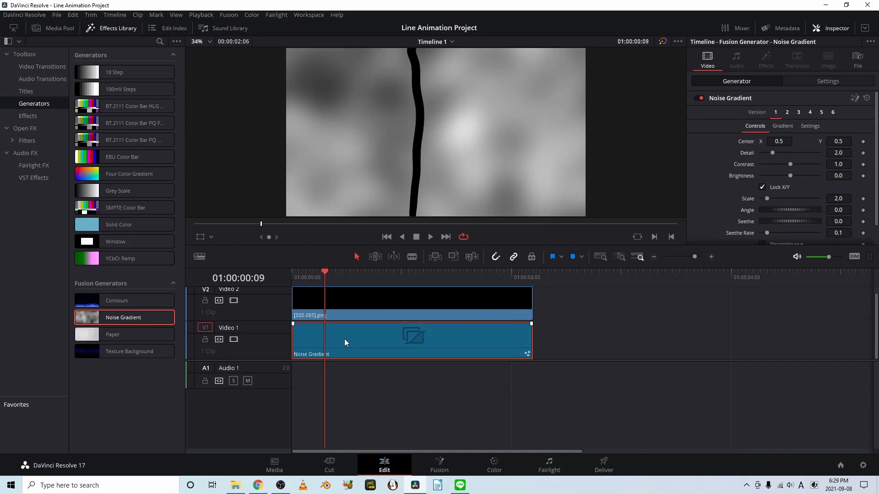
pyautogui.press('Delete')
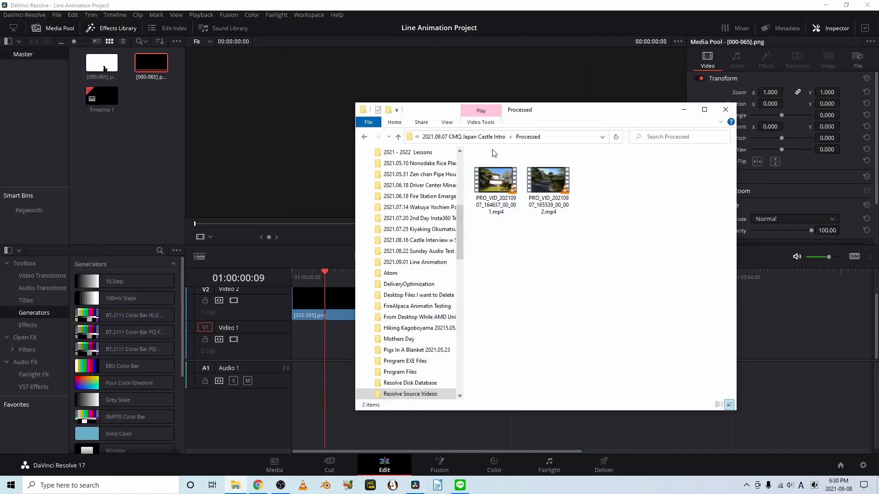
pyautogui.hotkey('alt', 'Up')
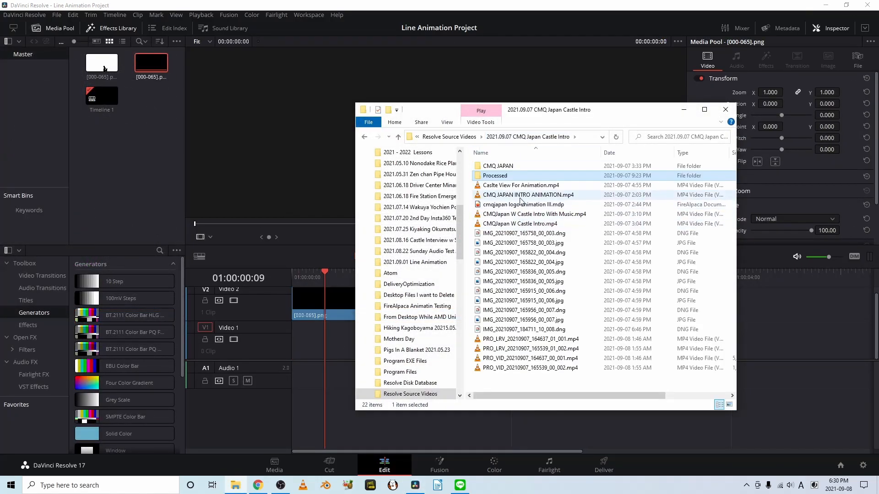
pyautogui.click(522, 187)
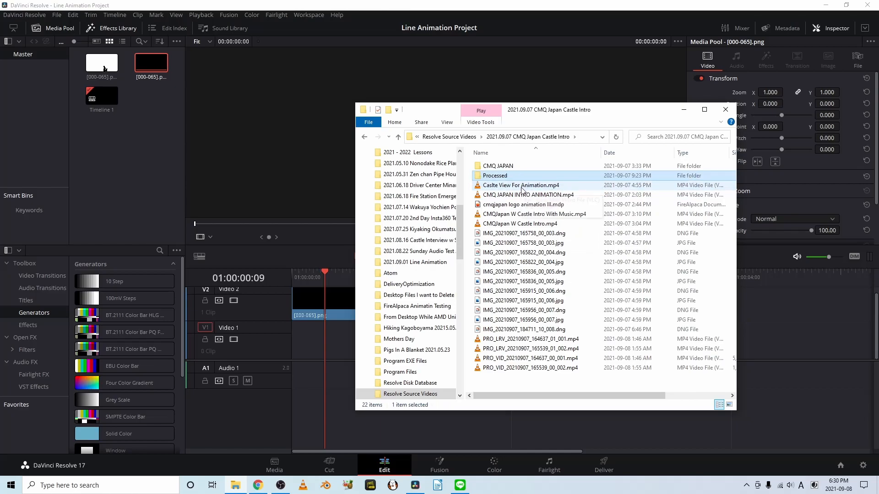
pyautogui.moveTo(522, 188); pyautogui.dragTo(296, 349)
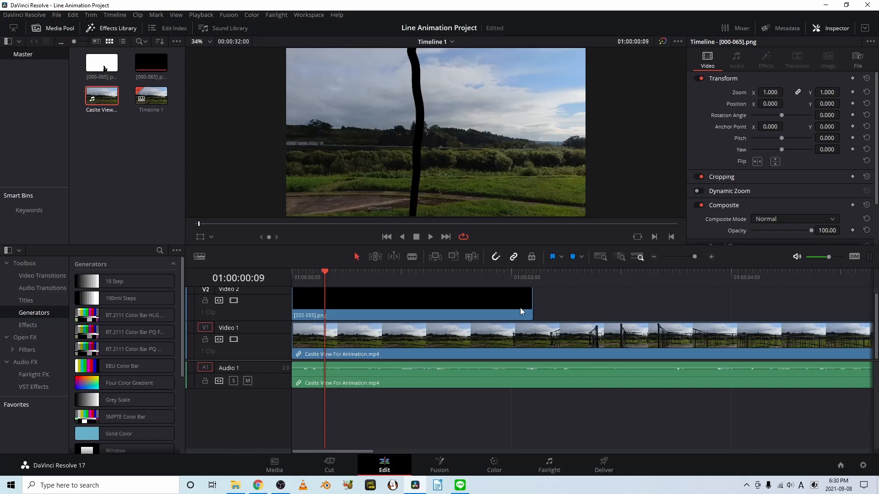
pyautogui.press('space')
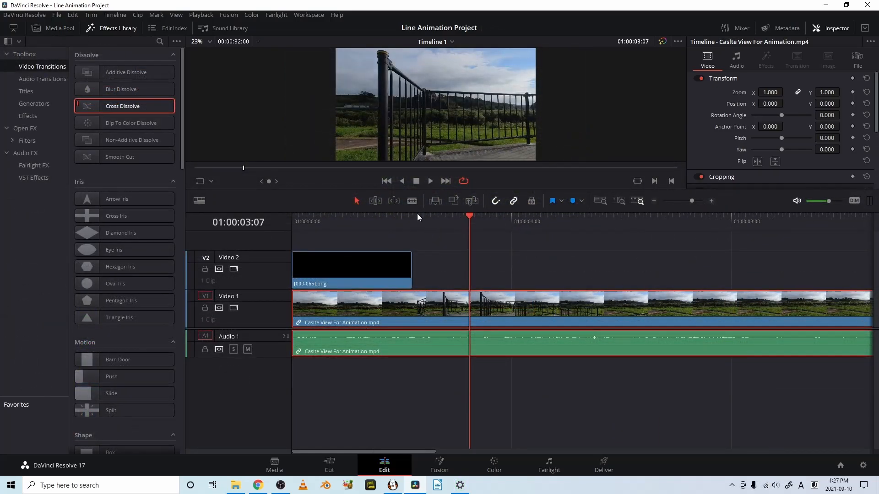
# Step: Split Caslte View For Animation.mp4 at the end of the line animation, 01:00:02:06, and delete its remaining video and audio
pyautogui.click(417, 216)
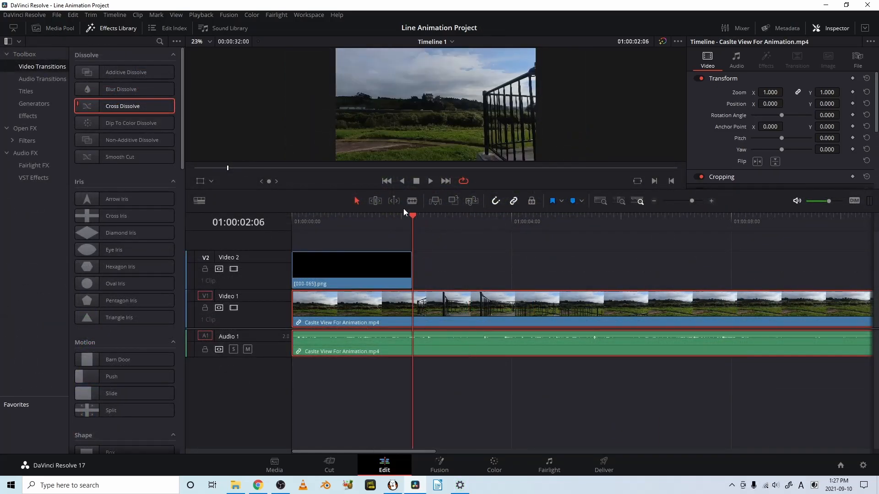
pyautogui.click(411, 202)
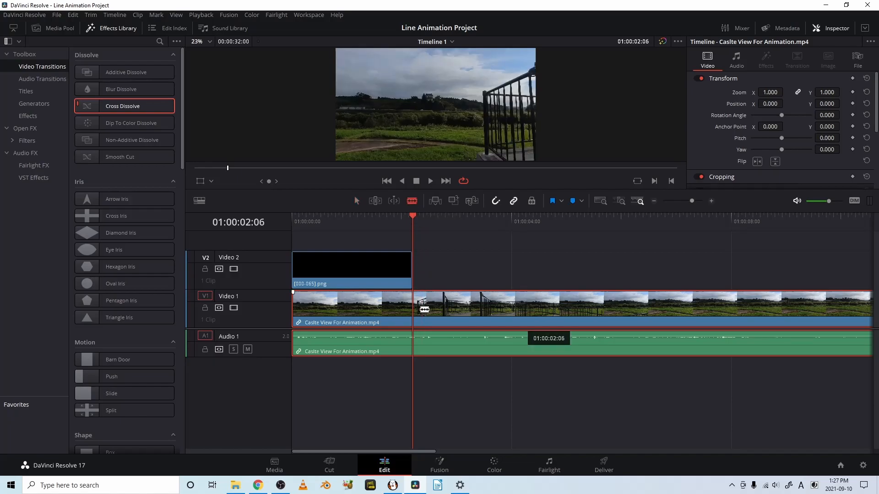
pyautogui.click(422, 309)
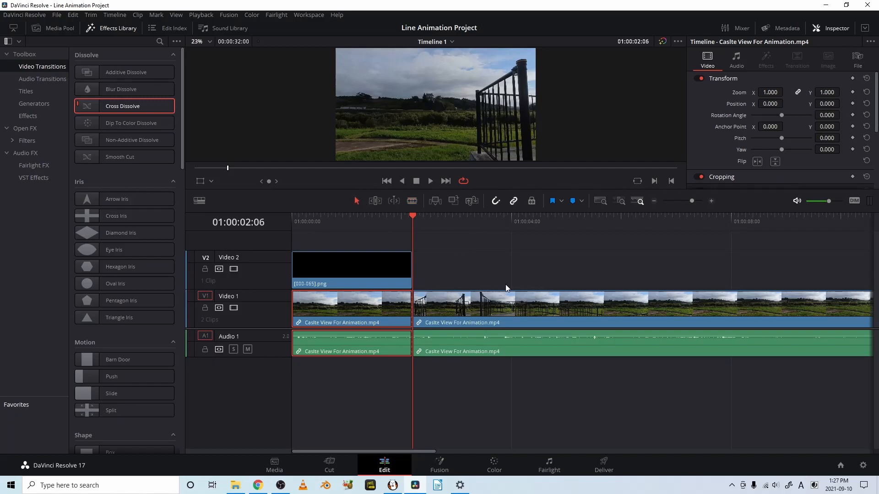
pyautogui.moveTo(484, 262); pyautogui.dragTo(547, 370)
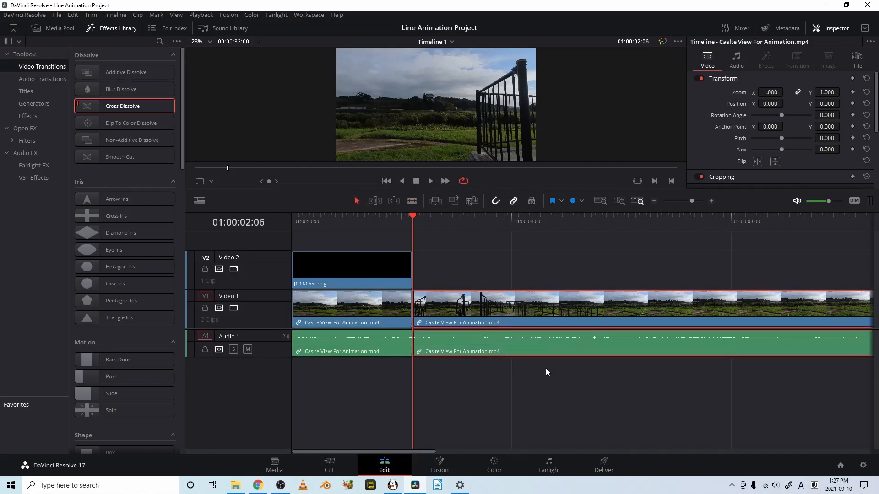
pyautogui.press('Delete')
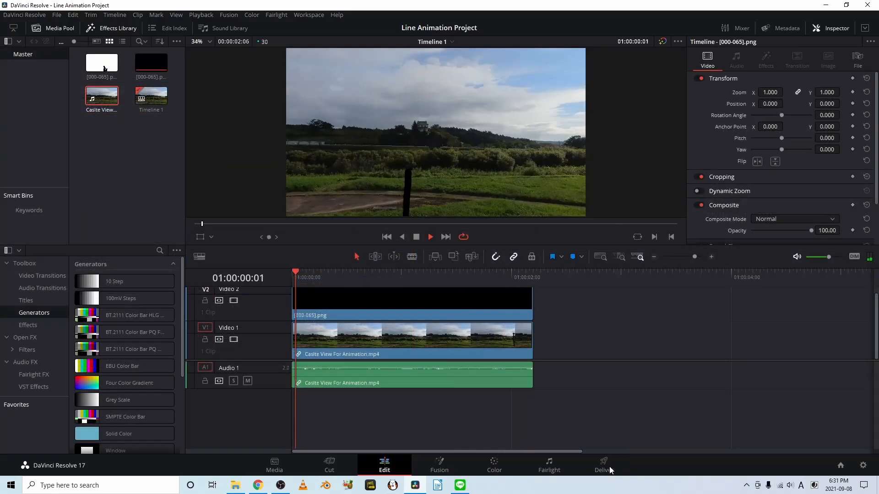
# Step: Preview the composite, go to the Deliver page, and play the rendered Line Animation Over Castle Backdrop.mp4 from the desktop in VLC media player
pyautogui.press('space')
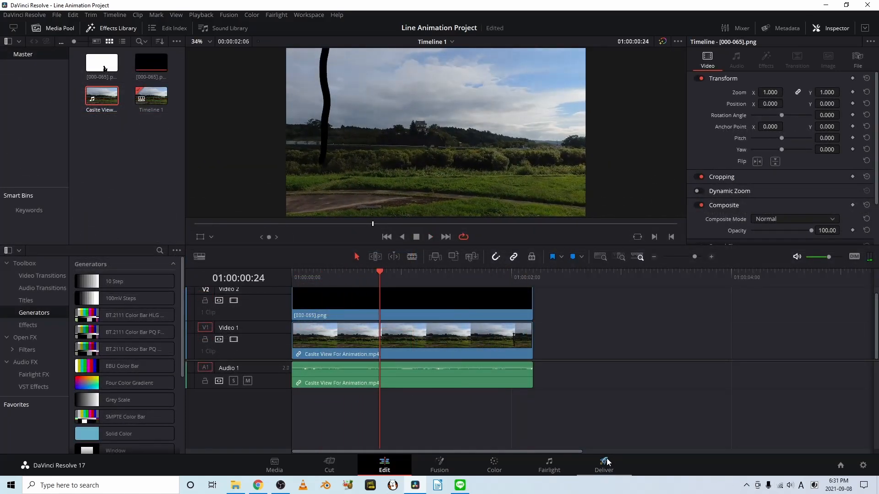
pyautogui.click(604, 463)
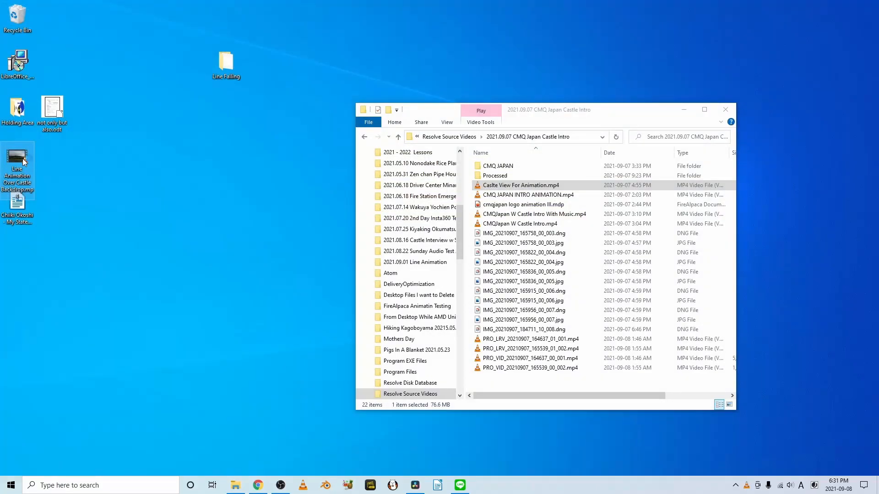
pyautogui.doubleClick(23, 158)
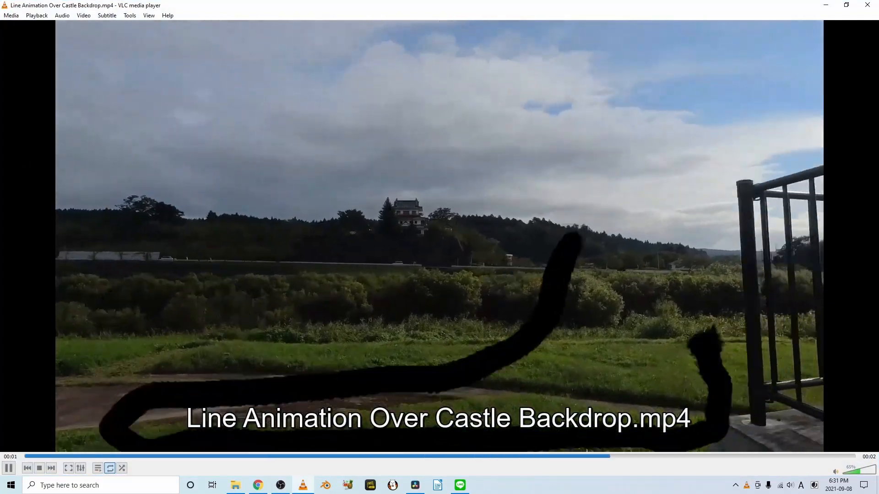